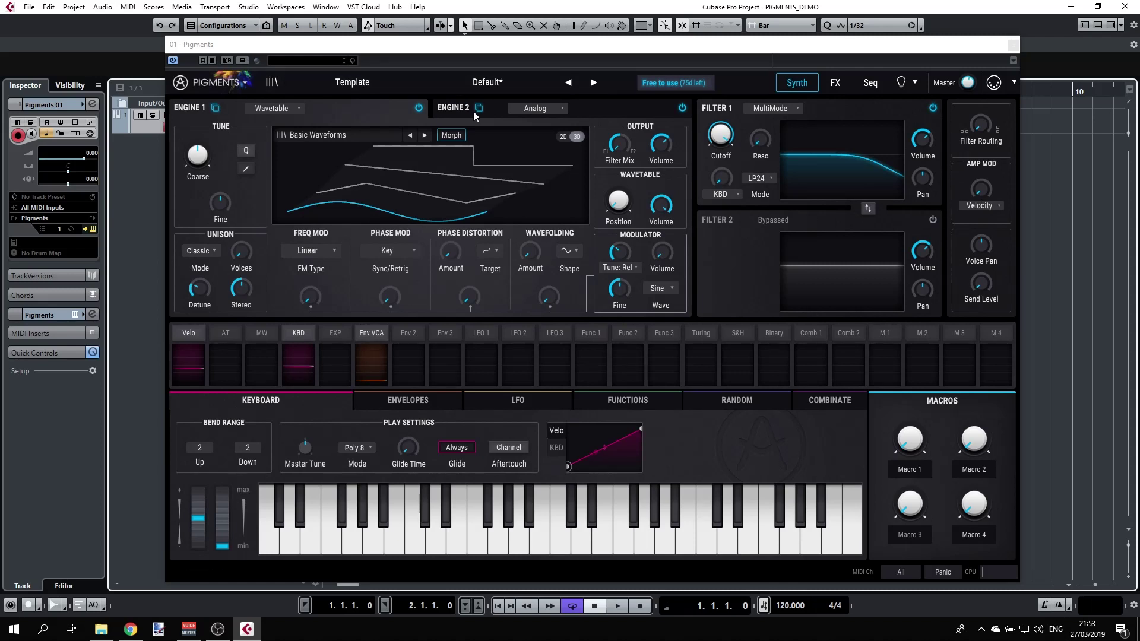
Test-bypass Engines 1 and 2, then turn both back on.
click(419, 109)
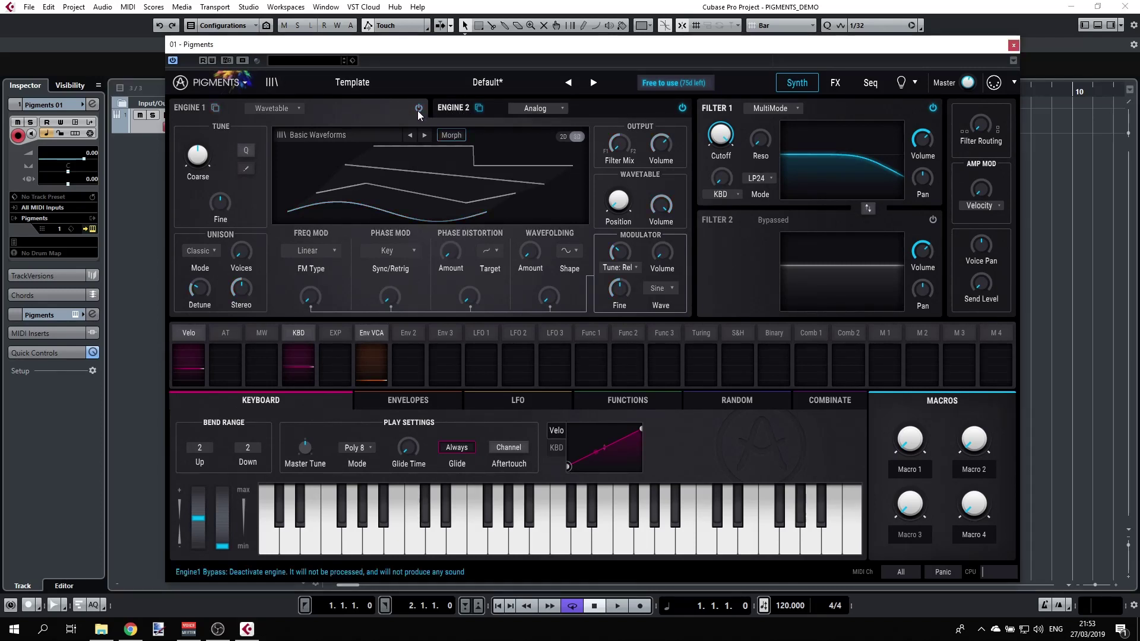
click(418, 109)
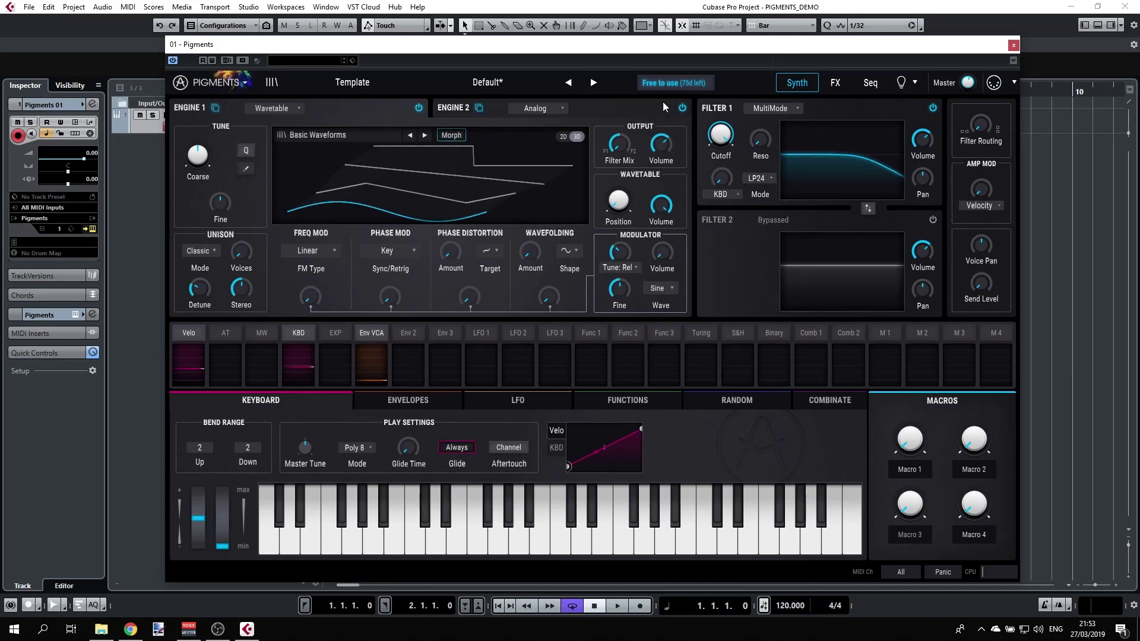
click(682, 109)
click(683, 109)
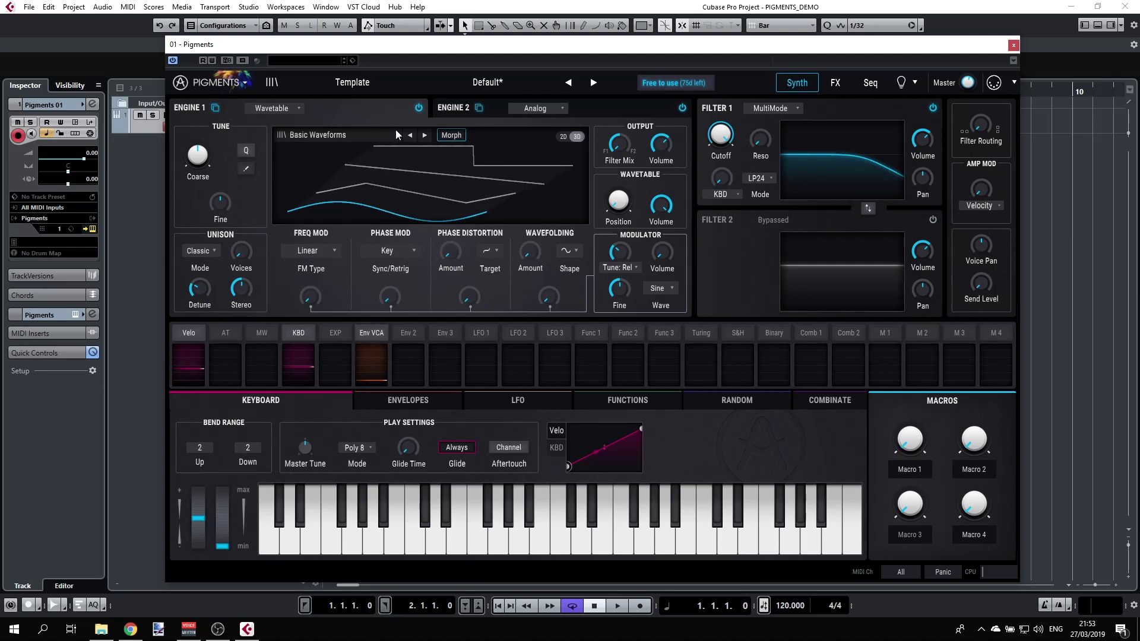
Check Engine 1's type and copy menus, then switch Engine 1 off and show Engine 2's Analog page.
click(283, 109)
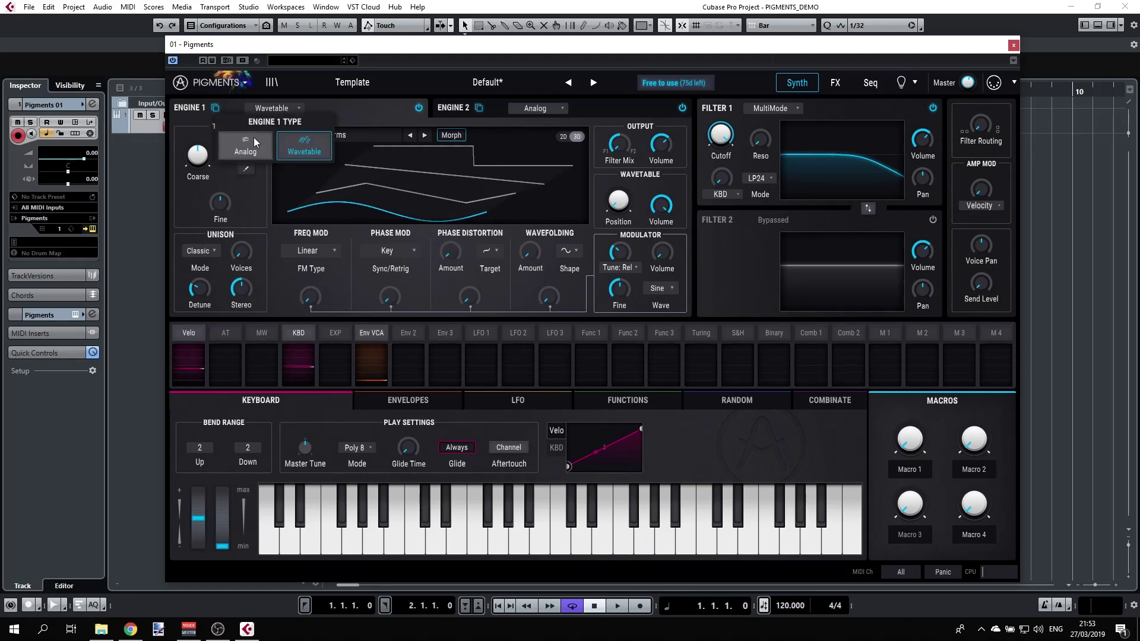
click(217, 108)
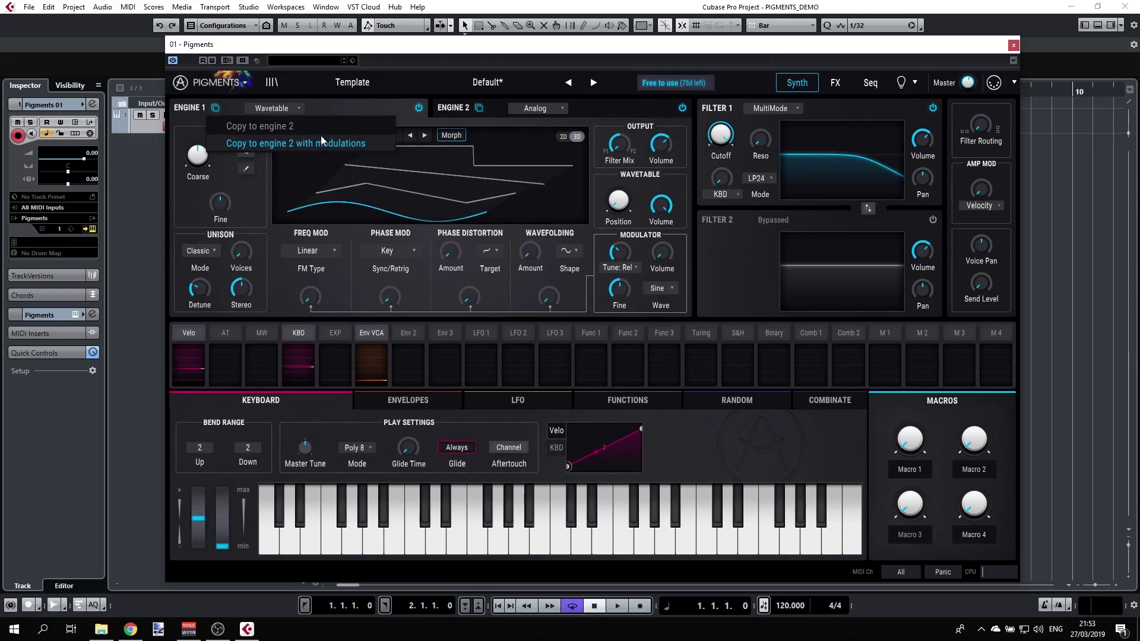
click(331, 106)
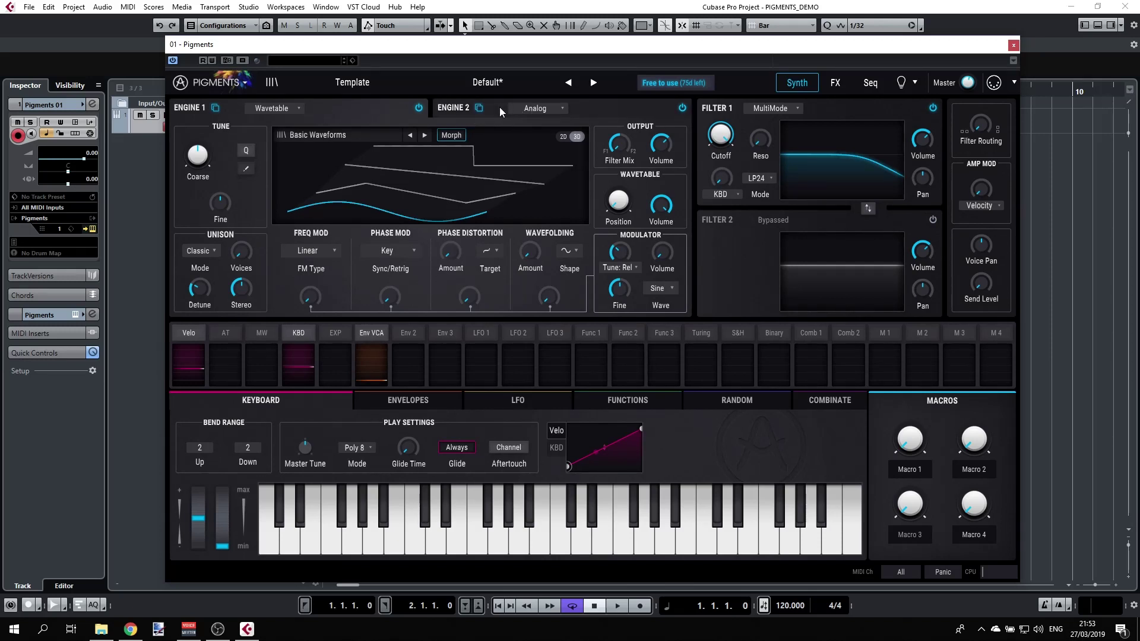
click(419, 109)
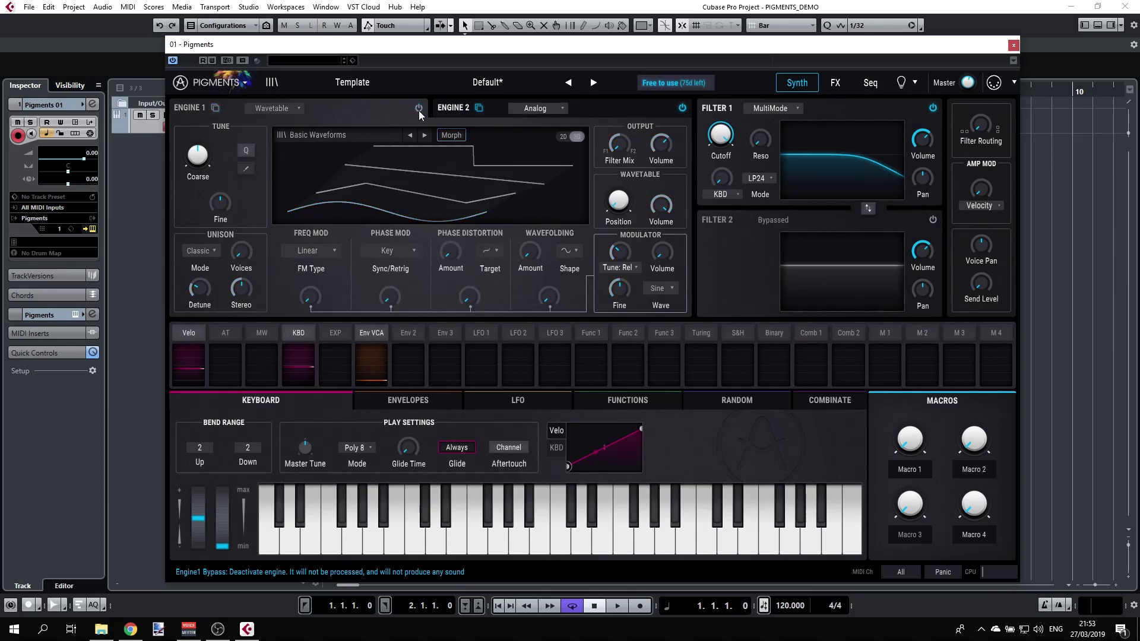
click(449, 107)
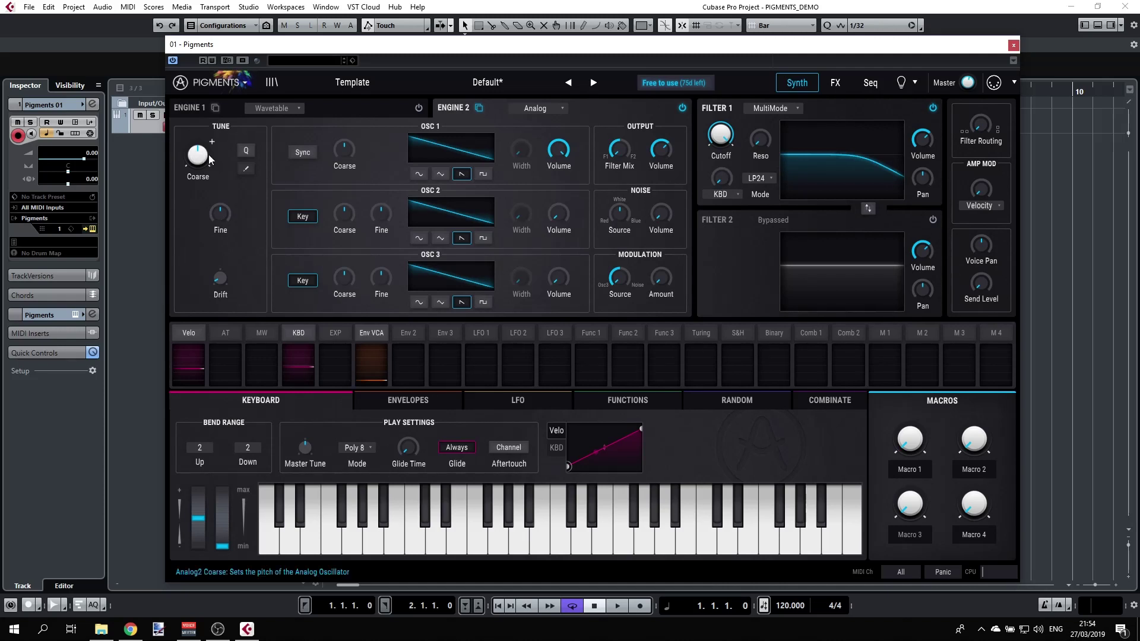
Raise Engine 2's coarse tune, lower fine tune to -1.00 semitone, and reset Drift to 0.00.
mouse_move(202, 160)
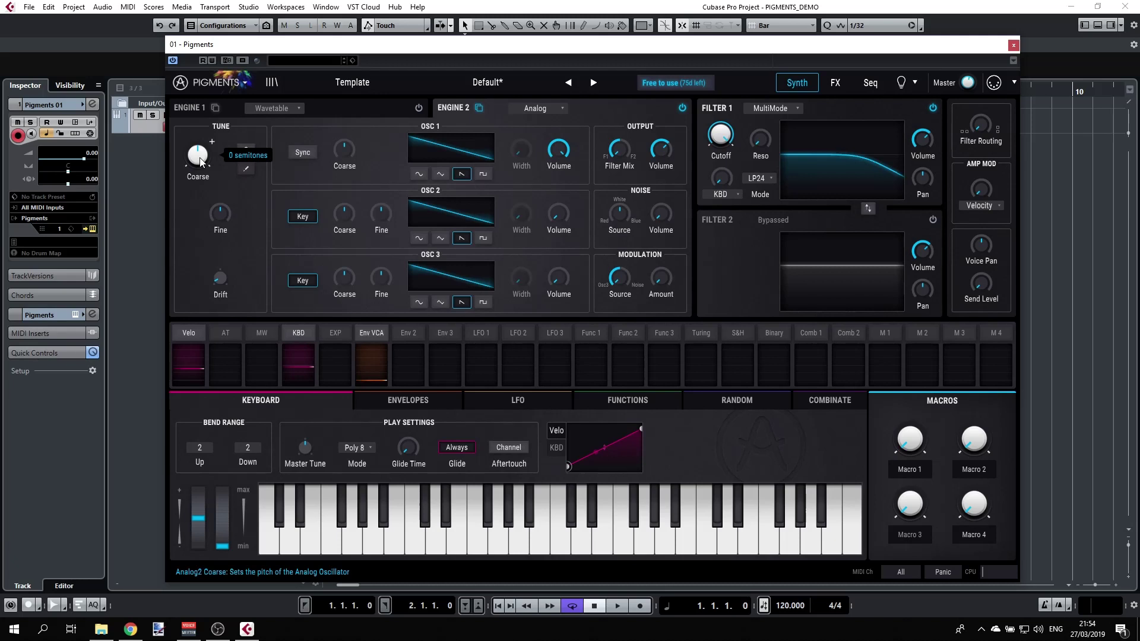
mouse_move(202, 160)
mouse_down()
mouse_move(202, 119)
mouse_move(202, 199)
mouse_move(202, 148)
mouse_move(200, 159)
mouse_up()
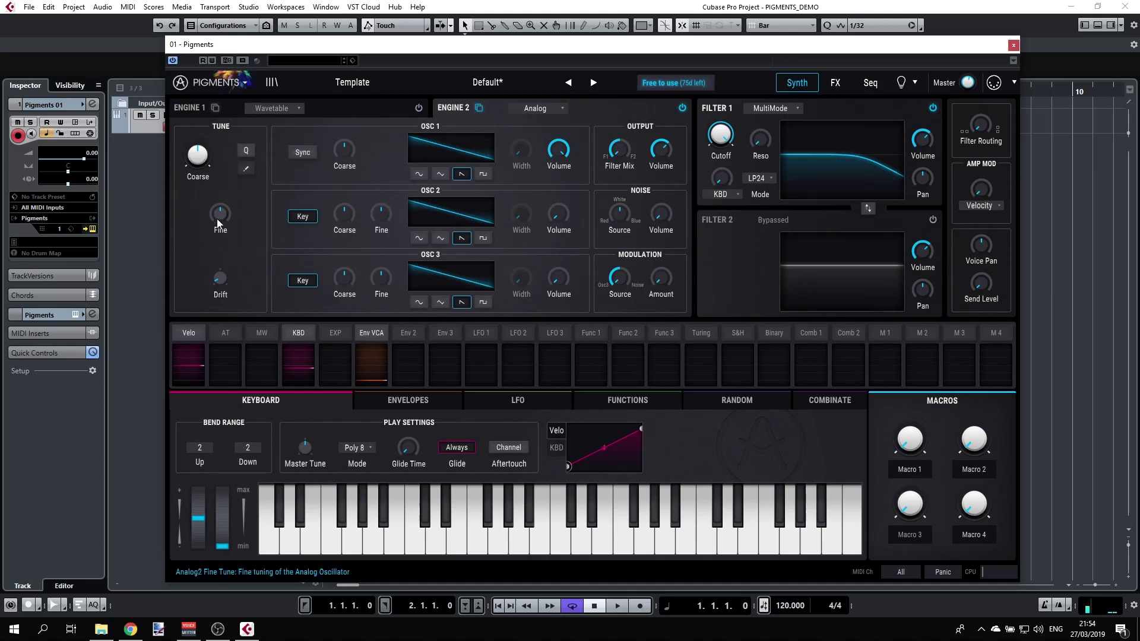
drag(220, 219, 216, 223)
mouse_move(222, 284)
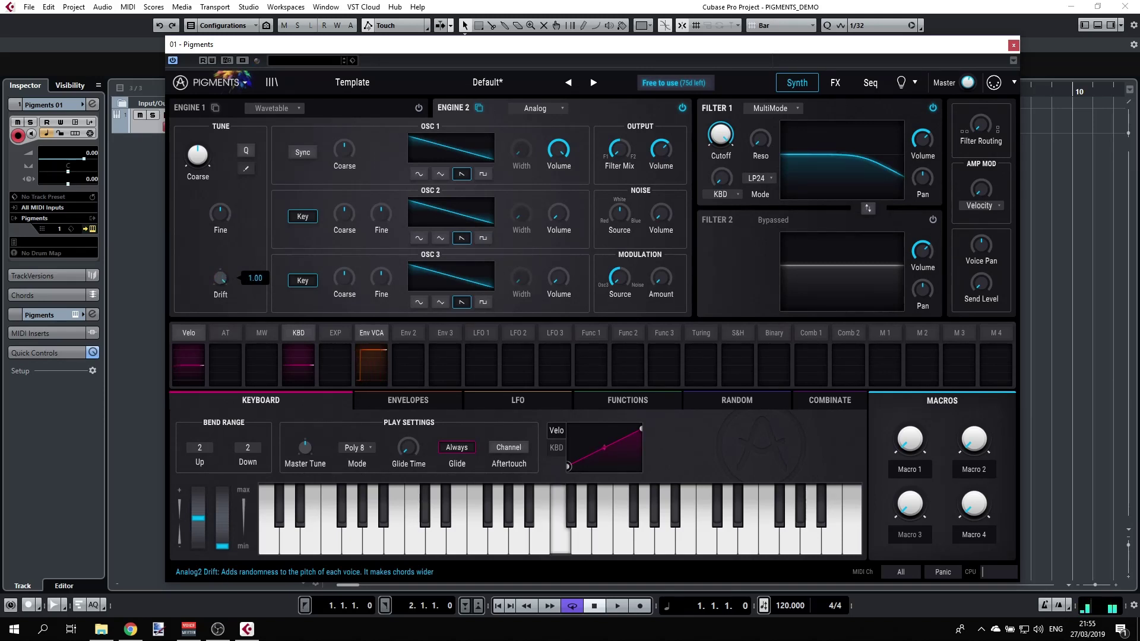
double_click(221, 279)
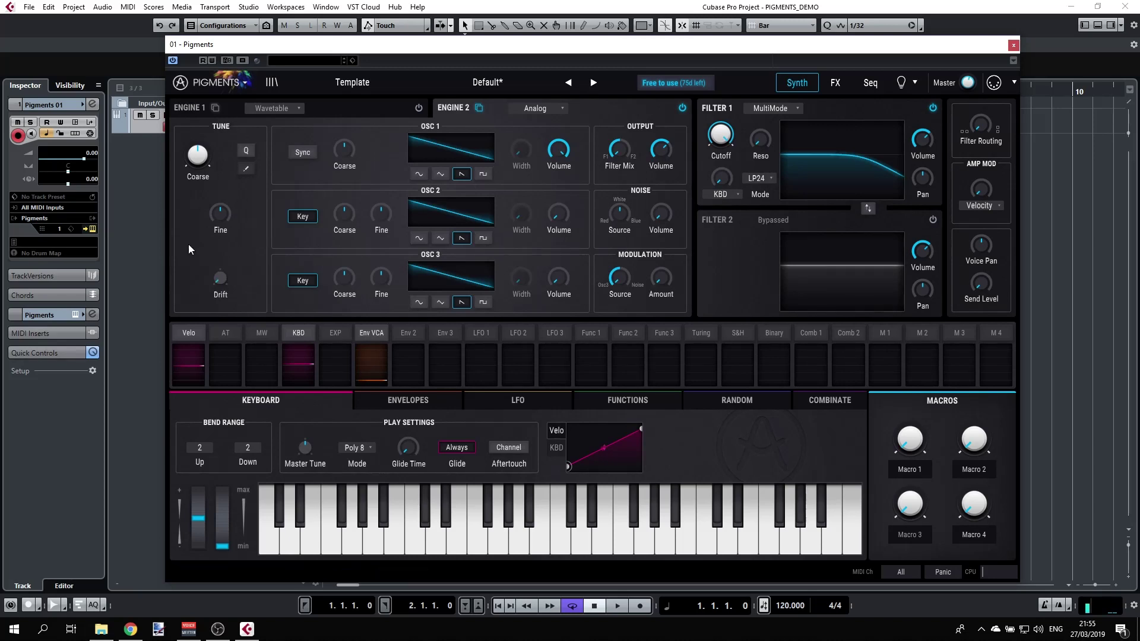
Quantize coarse-tune modulation, exclude all five upper-row notes, then test Coarse at 25 semitones.
click(248, 150)
click(246, 169)
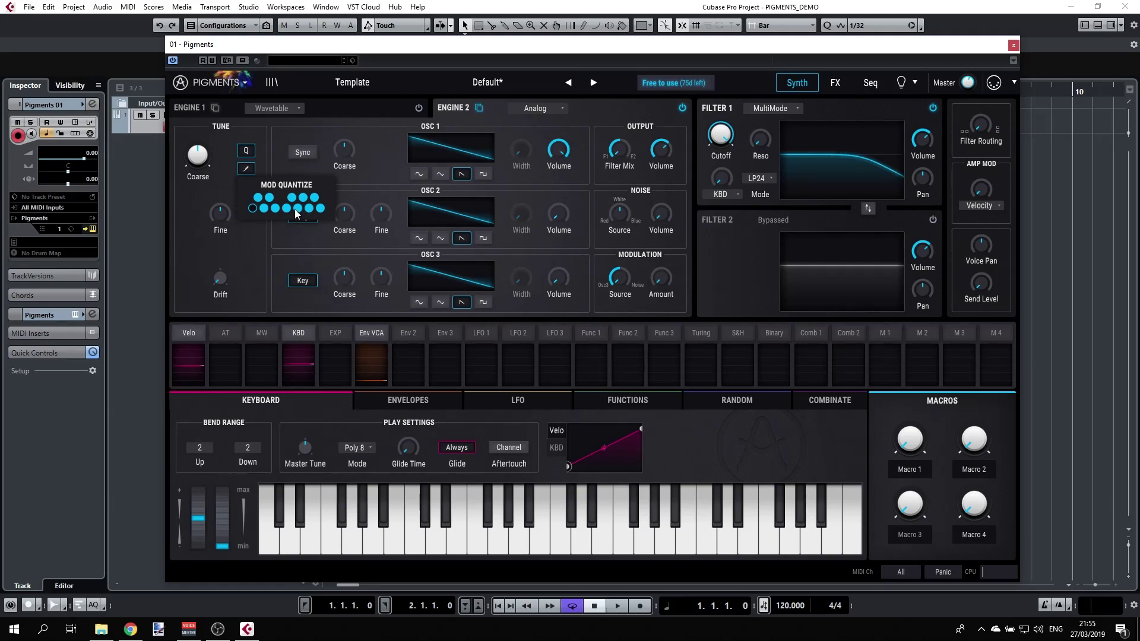
click(258, 198)
click(269, 197)
click(292, 197)
click(303, 198)
click(314, 198)
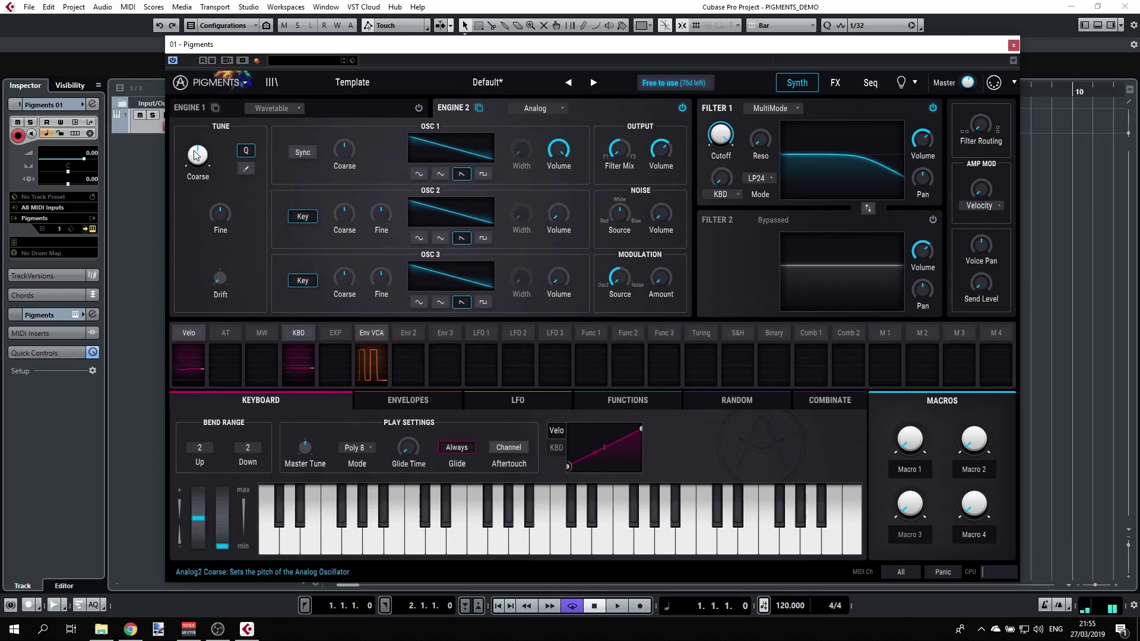
mouse_move(197, 156)
mouse_down()
mouse_move(197, 141)
mouse_move(196, 151)
mouse_up()
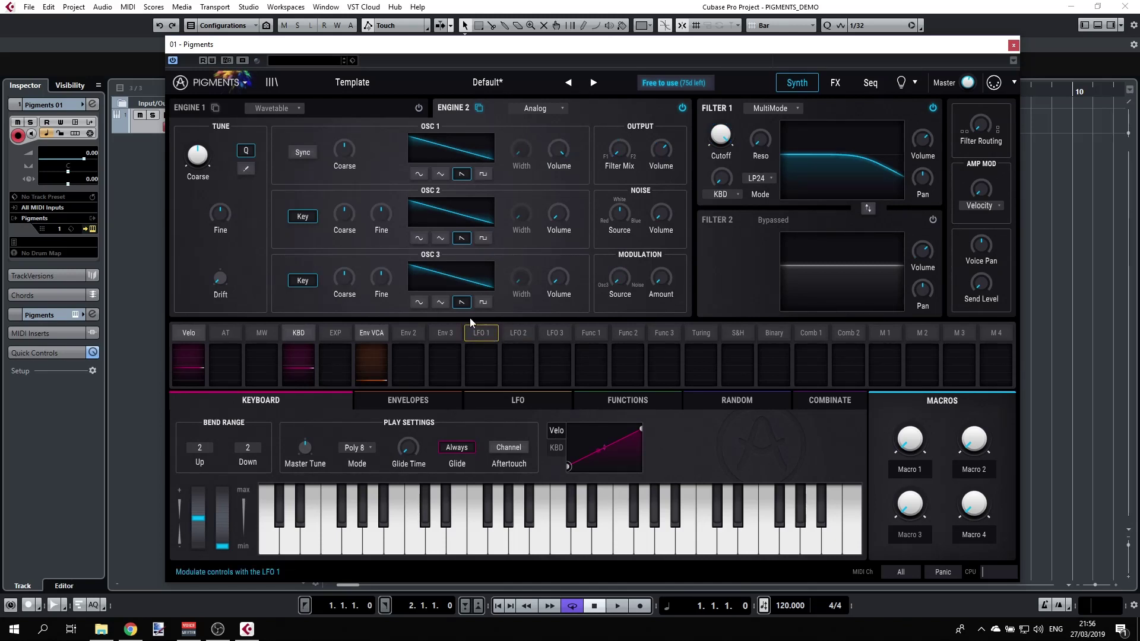
Route LFO 1 to Engine 2's coarse tune at 0.30 and raise LFO 1's synced rate to 4/1.
click(212, 143)
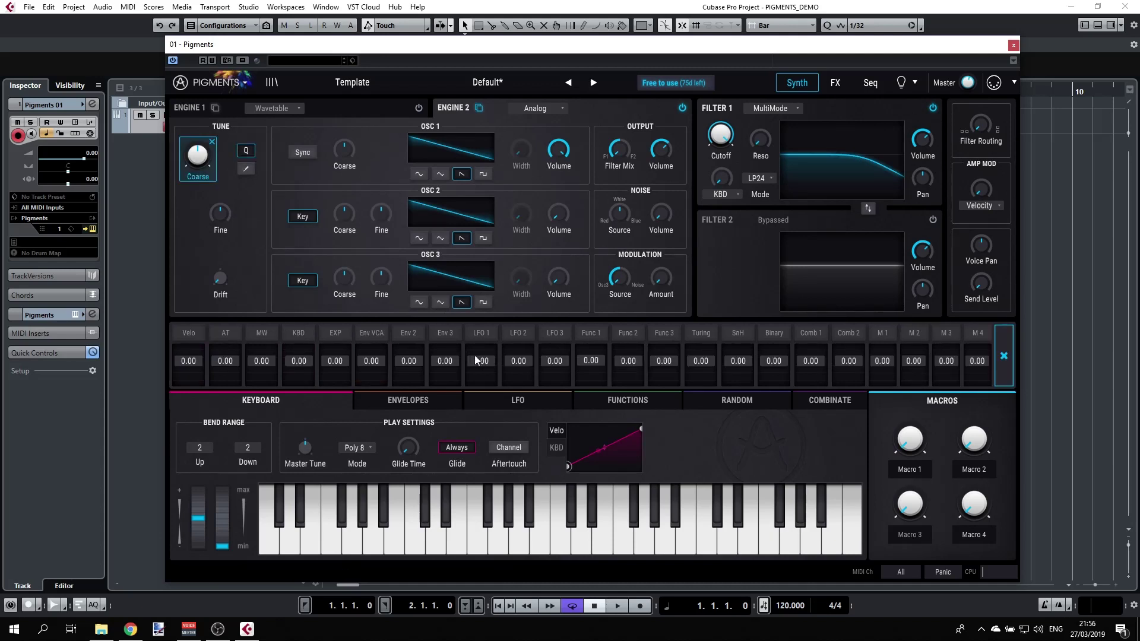
mouse_move(478, 356)
mouse_down()
mouse_move(478, 339)
mouse_move(476, 366)
mouse_up()
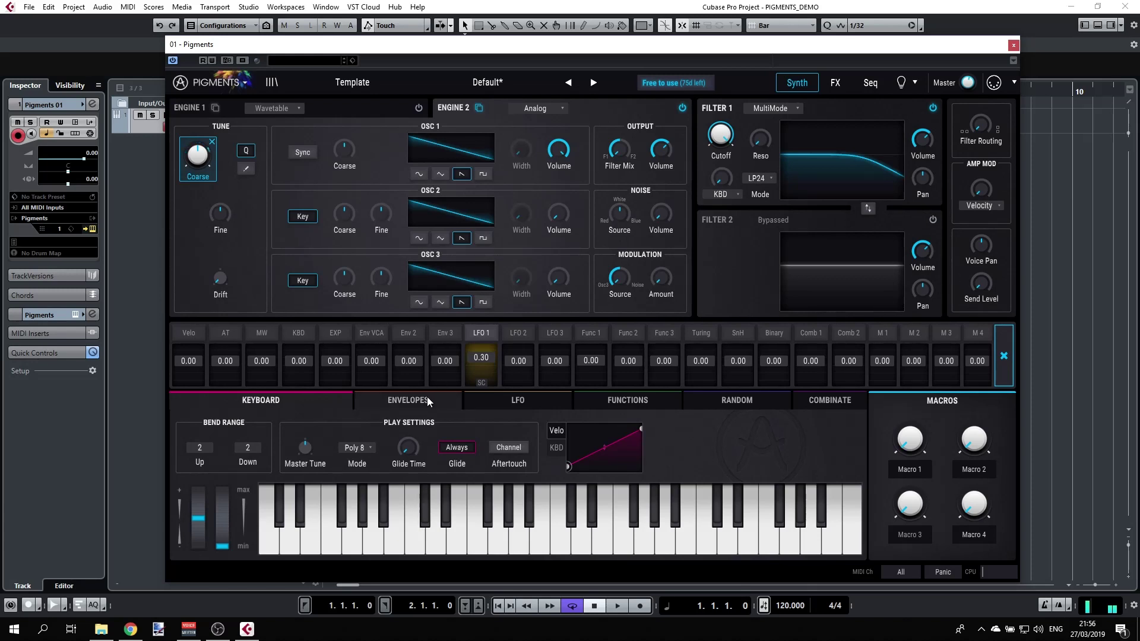
click(537, 401)
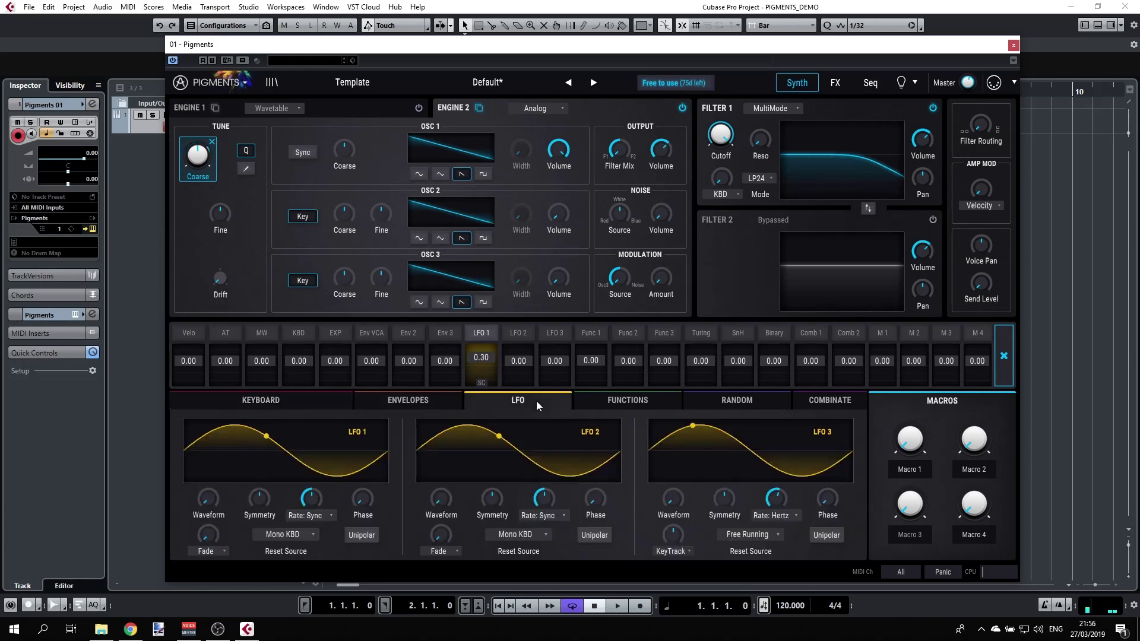
mouse_move(319, 496)
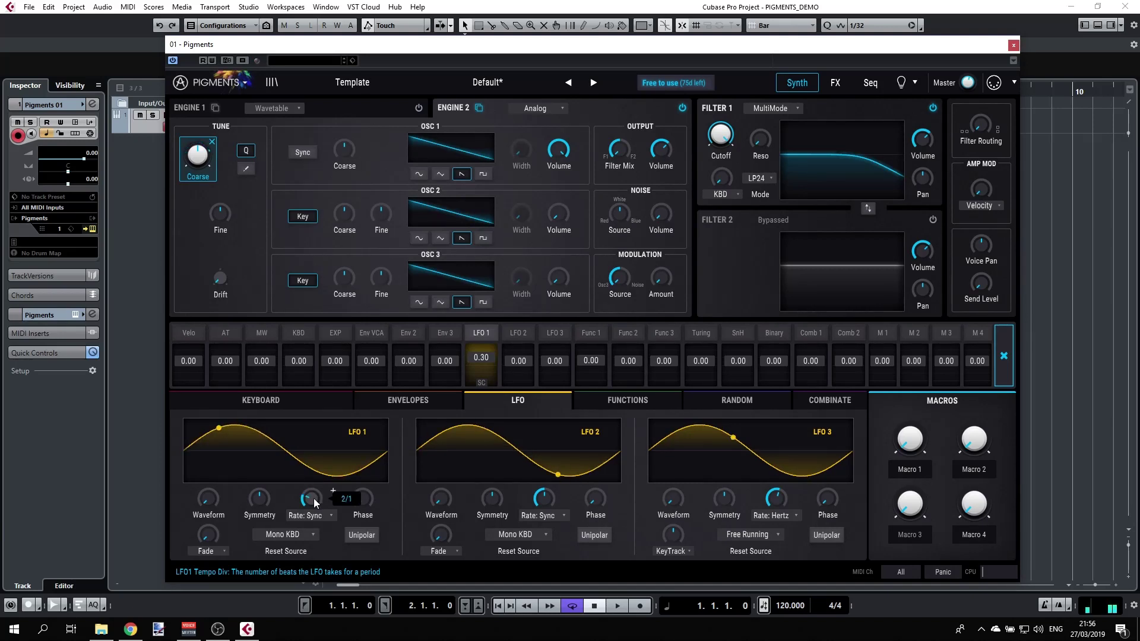
scroll(315, 497, down, 1)
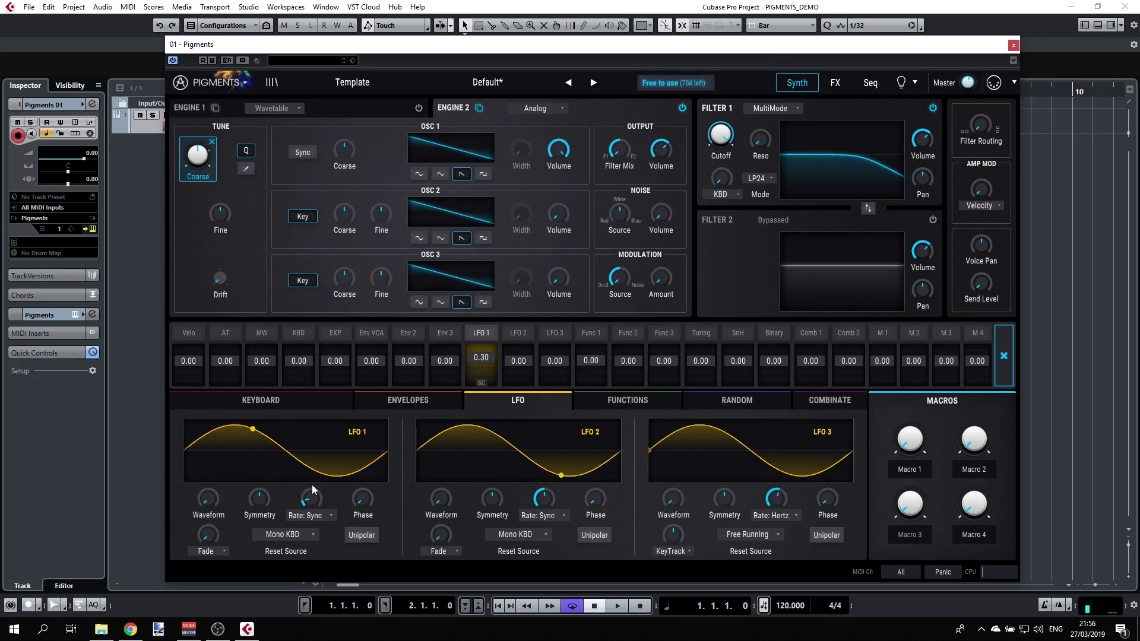
Revise the quantize notes, re-allowing upper-row and excluding lower-row ones, then test Coarse at -12.
click(244, 168)
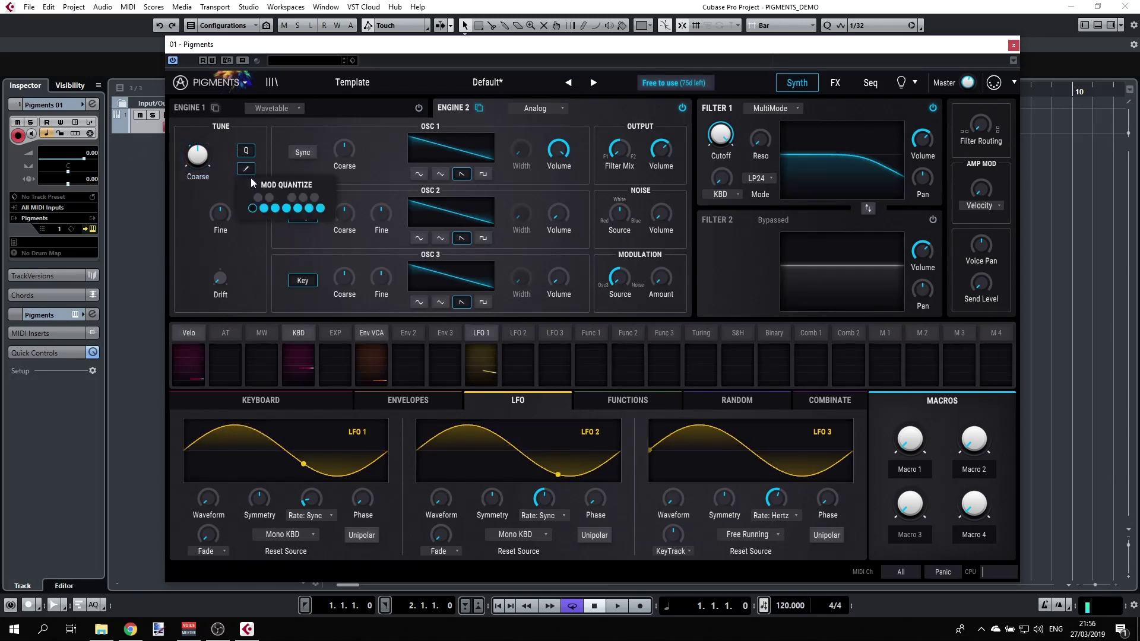
click(285, 209)
click(306, 208)
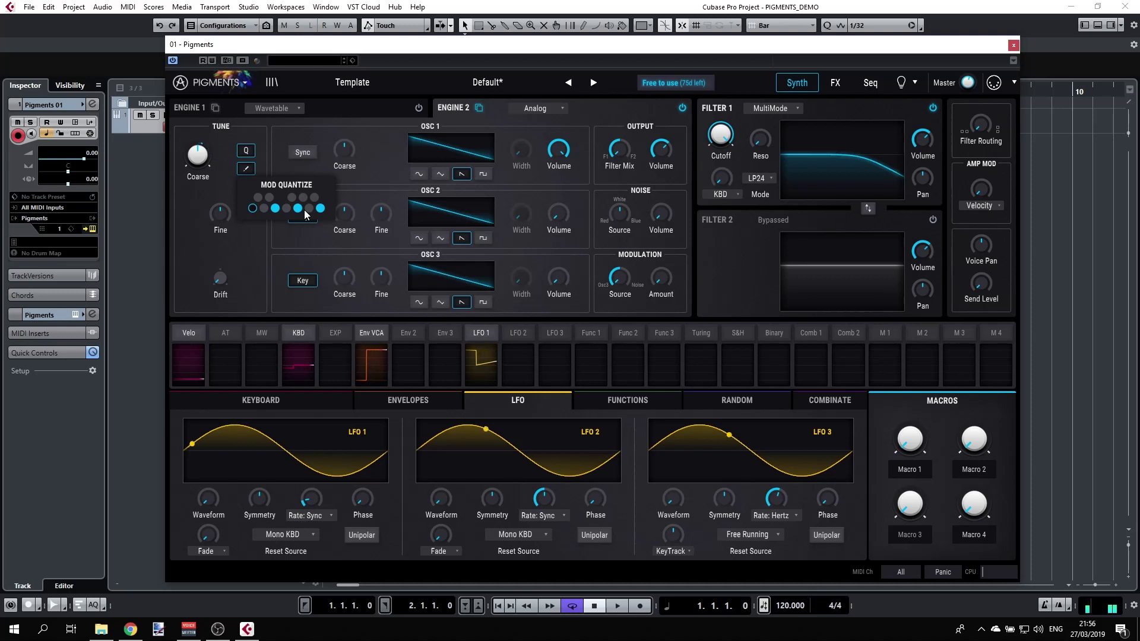
click(303, 198)
click(274, 208)
click(268, 198)
click(286, 208)
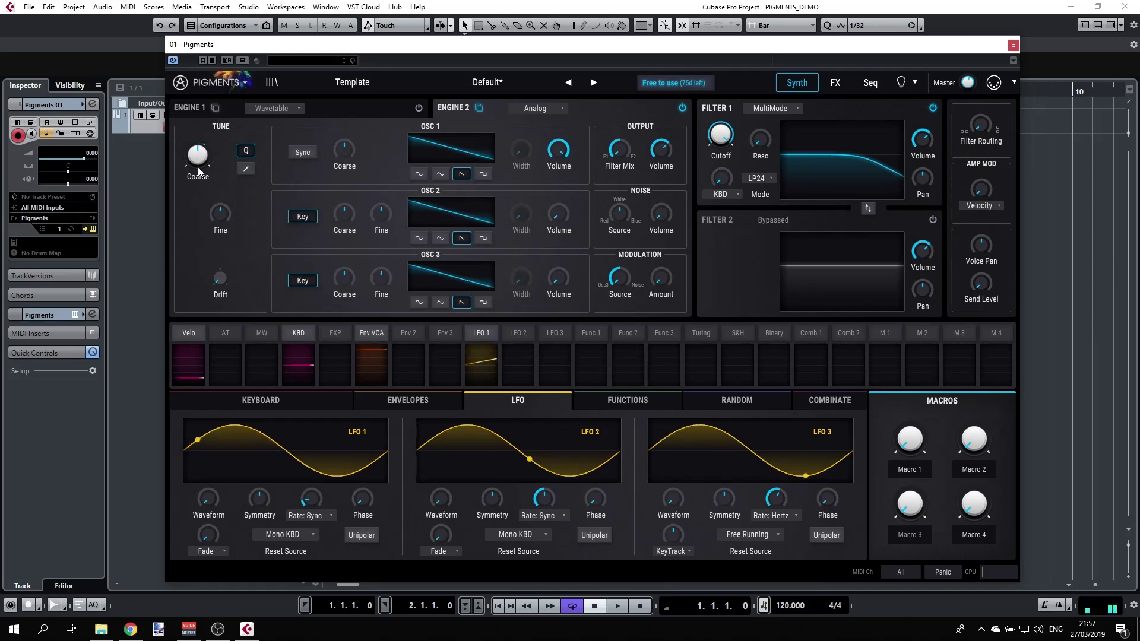
drag(199, 154, 201, 160)
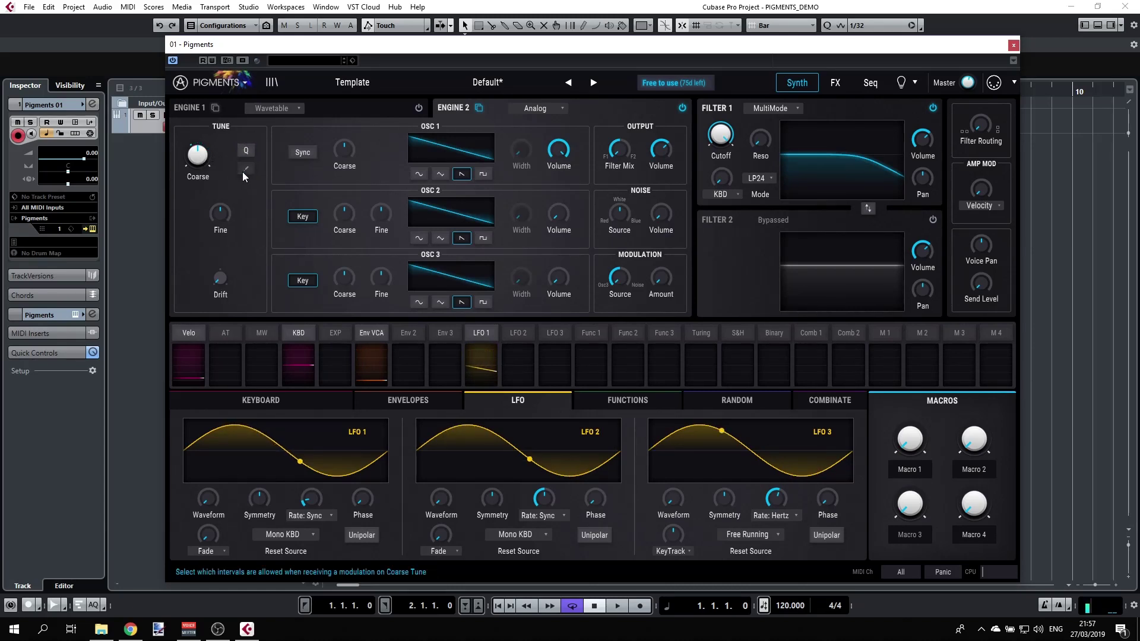
click(209, 153)
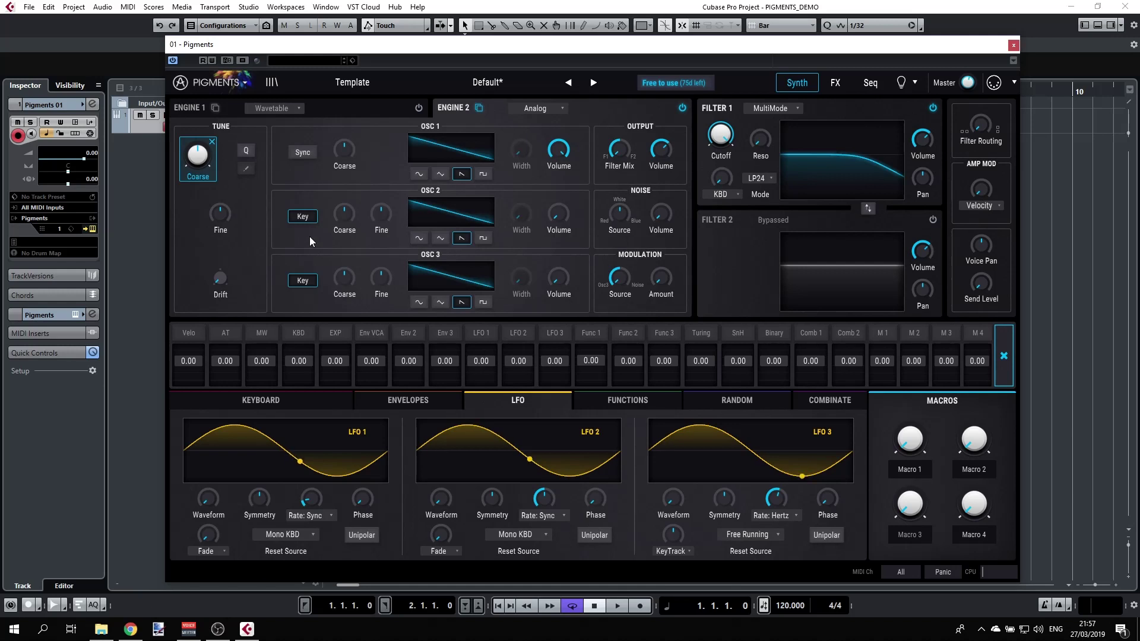
click(225, 251)
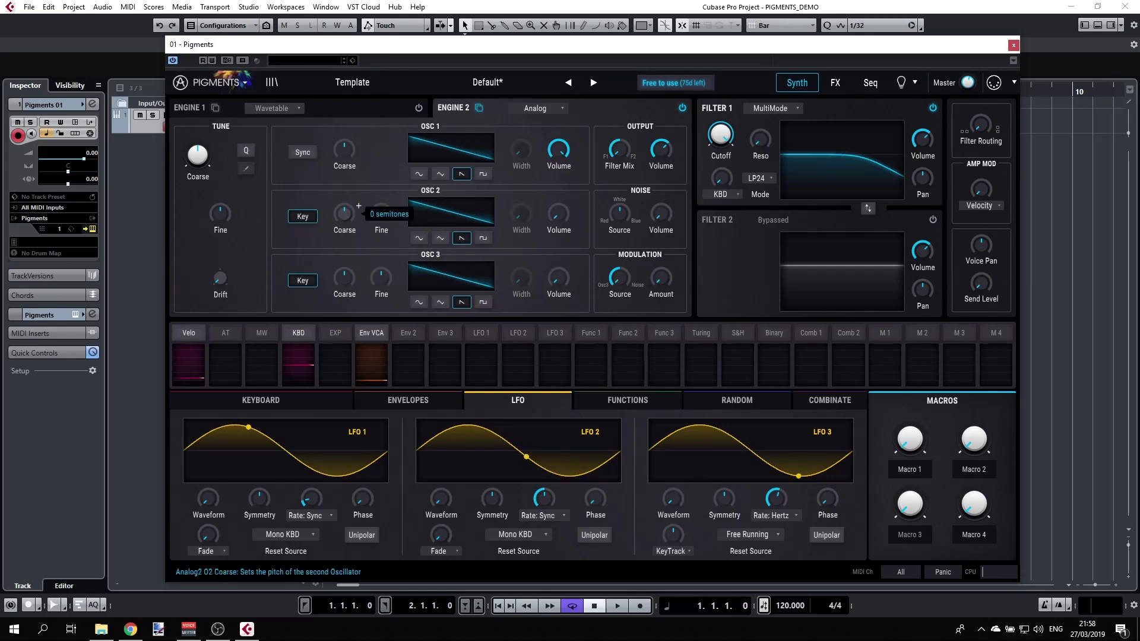
Tune OSC 2 to 7 semitones, raise noise to -31.8 dB and OSC 2 level to about -10.7 dB.
scroll(358, 206, up, 4)
scroll(358, 205, down, 1)
mouse_move(661, 224)
drag(660, 221, 661, 191)
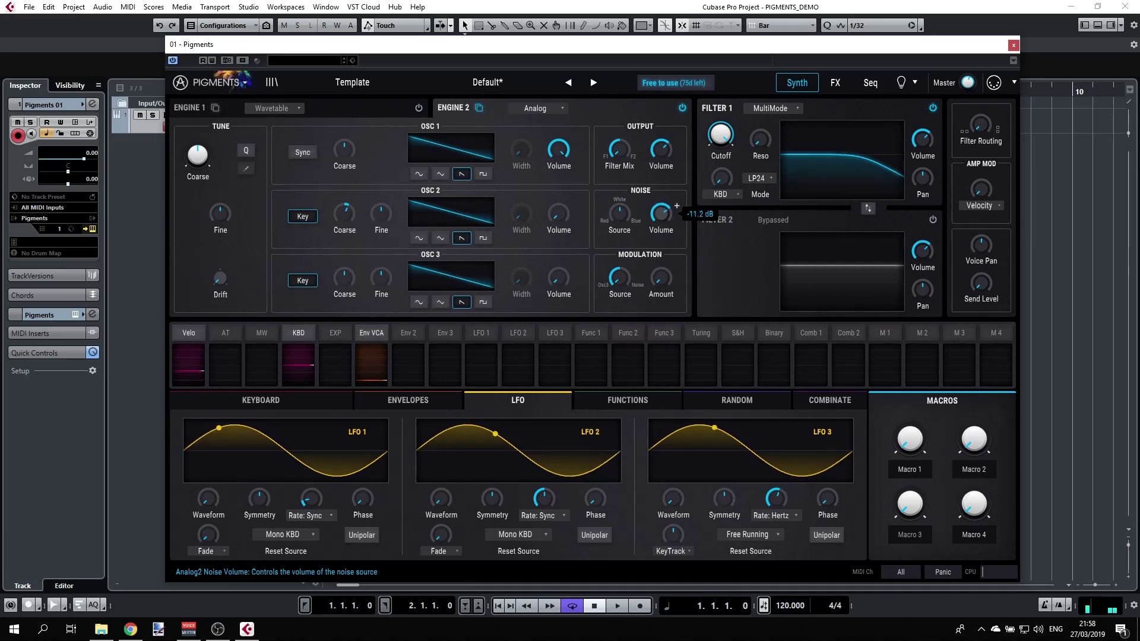
drag(561, 212, 562, 203)
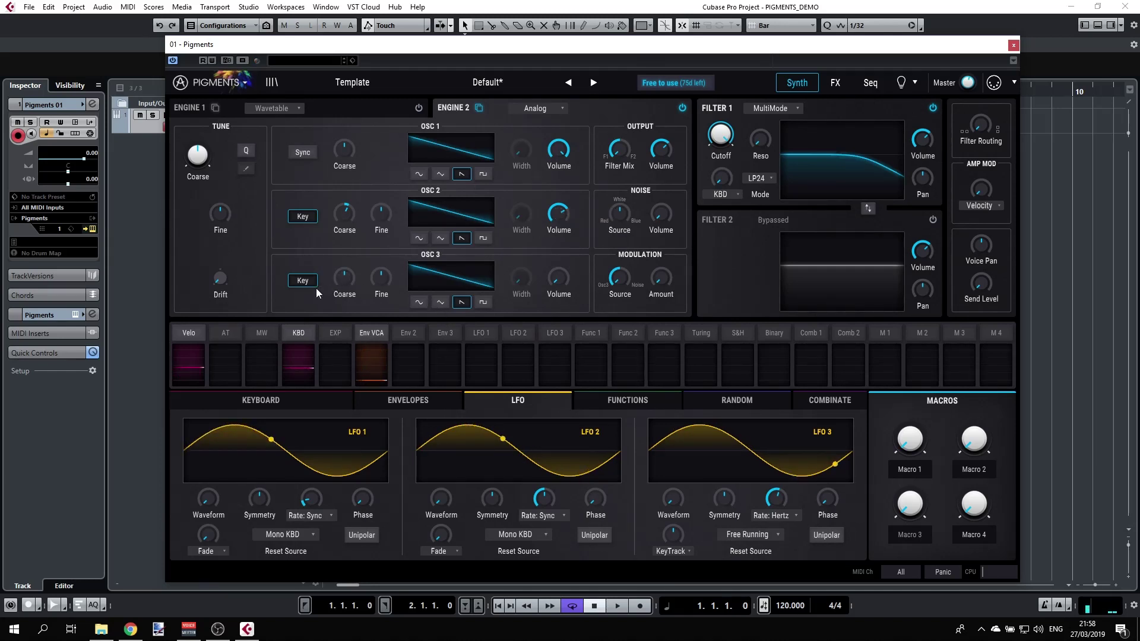
Reset OSC 3 volume to full and tune OSC 3 up 12 semitones.
double_click(560, 277)
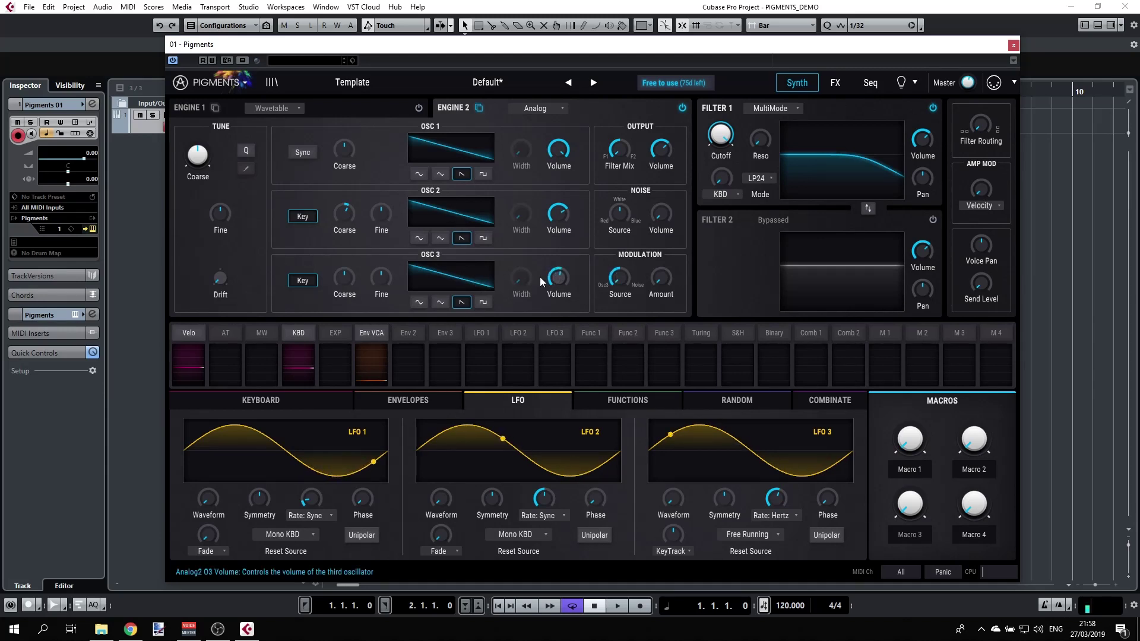
drag(344, 278, 345, 268)
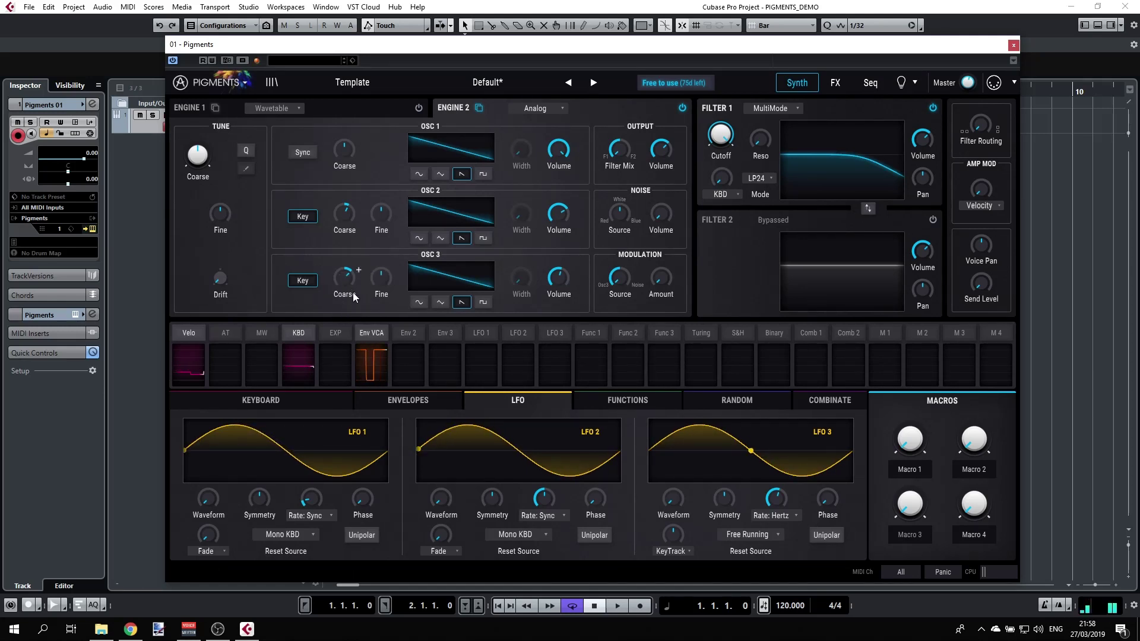
mouse_move(350, 279)
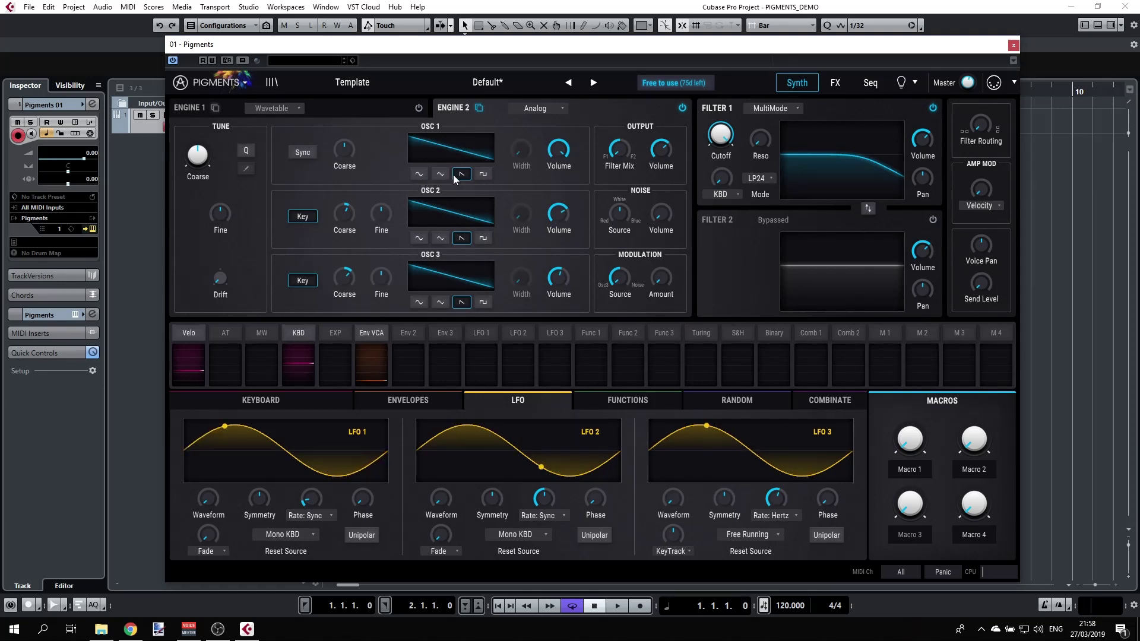
Try sine and square on OSC 1, settle on triangle, and raise Width to skew it.
click(419, 175)
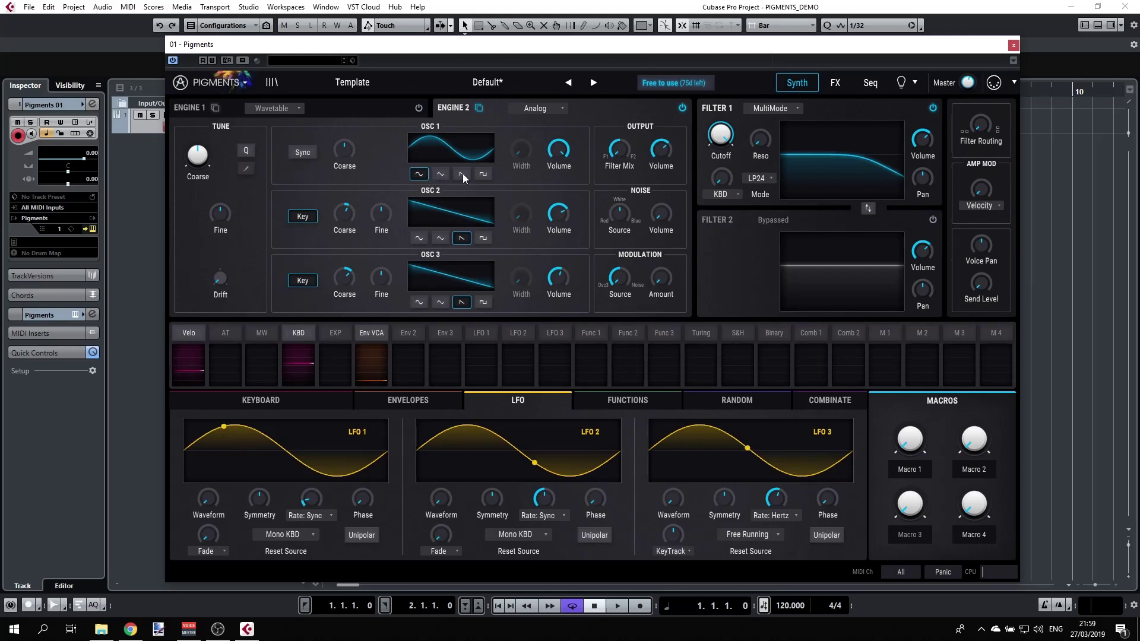
click(481, 175)
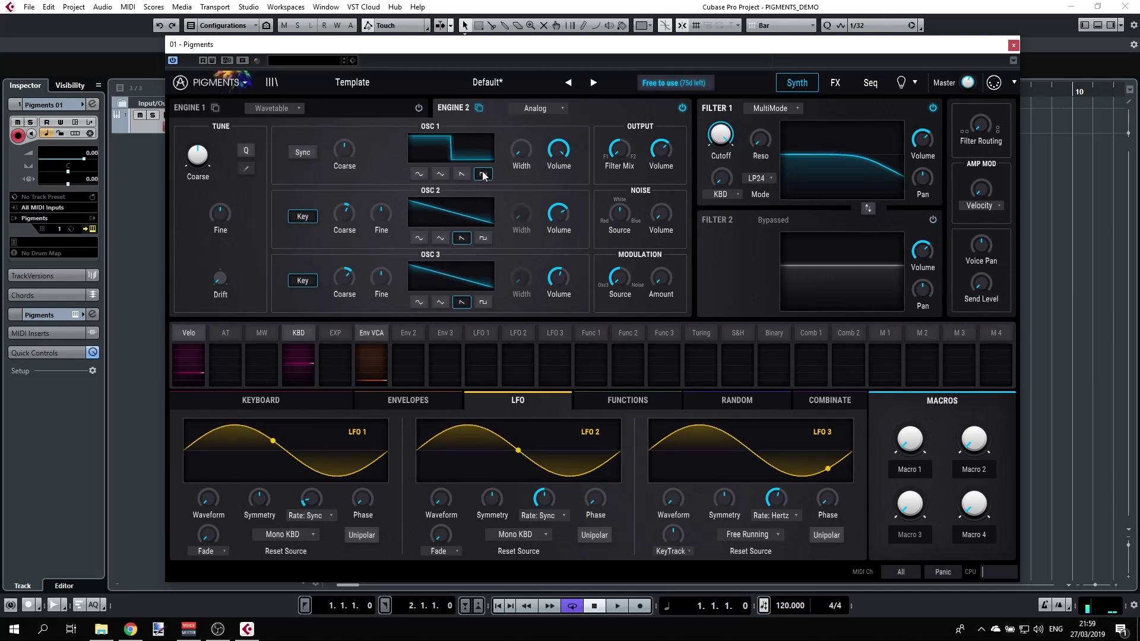
mouse_move(519, 144)
click(440, 174)
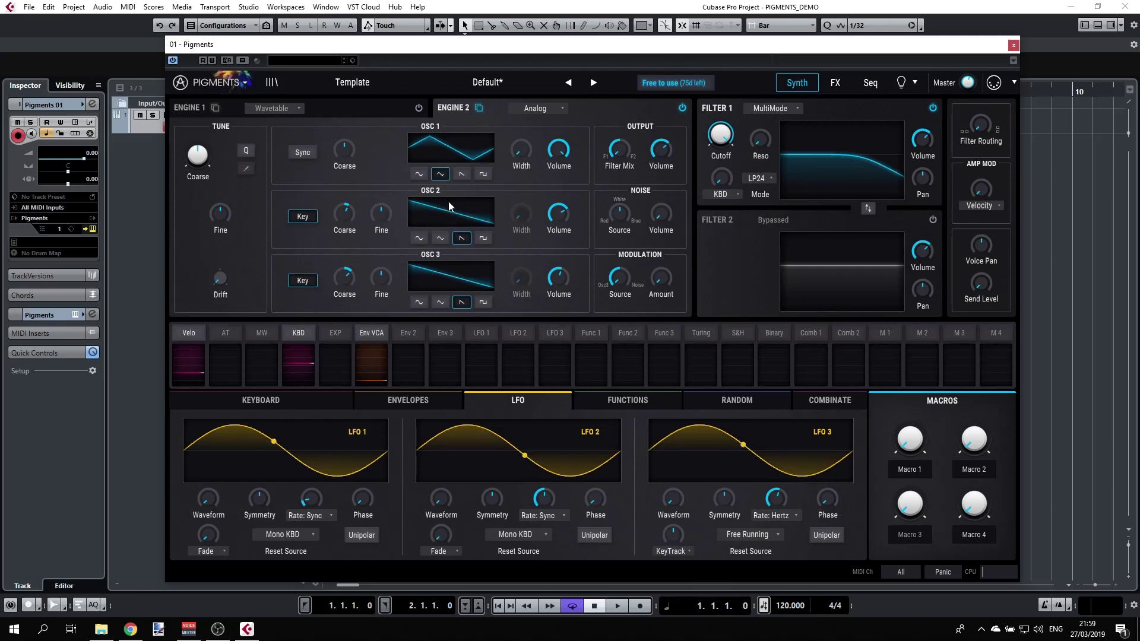
drag(522, 150, 561, 200)
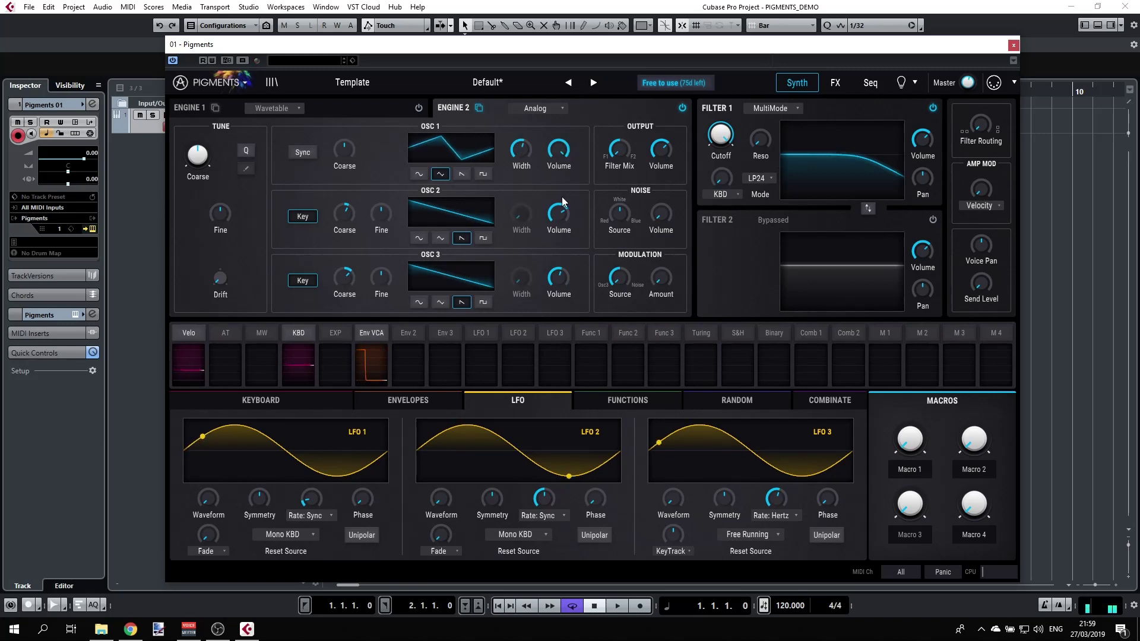
Turn OSC 1 sync on, raise OSC 2 volume to about -16.1 dB, then turn sync off again.
click(302, 152)
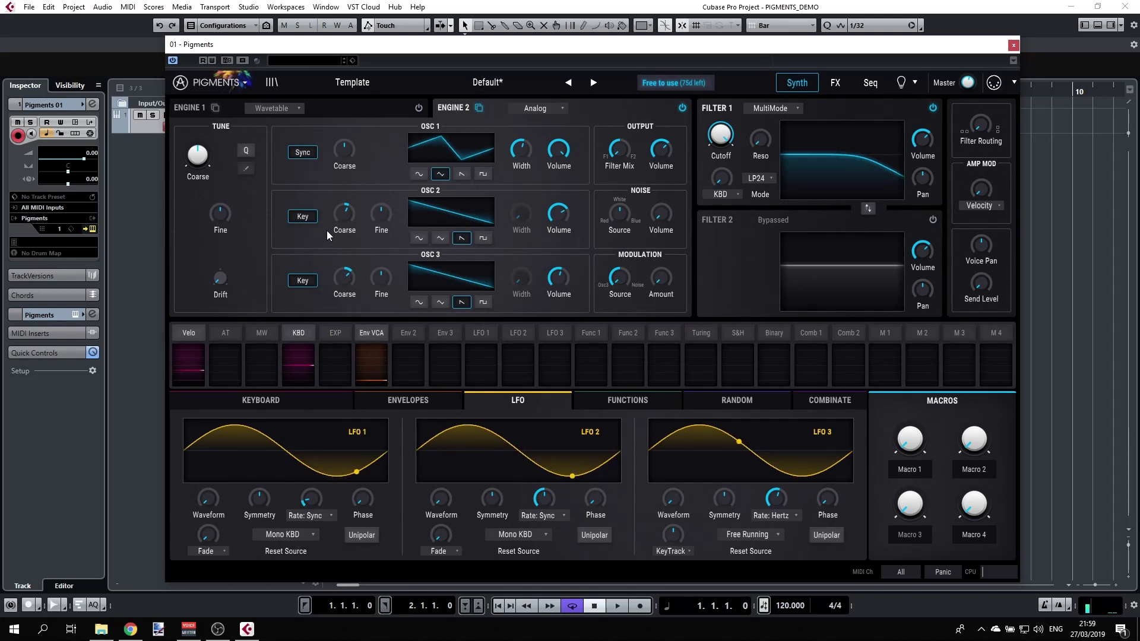
mouse_move(338, 223)
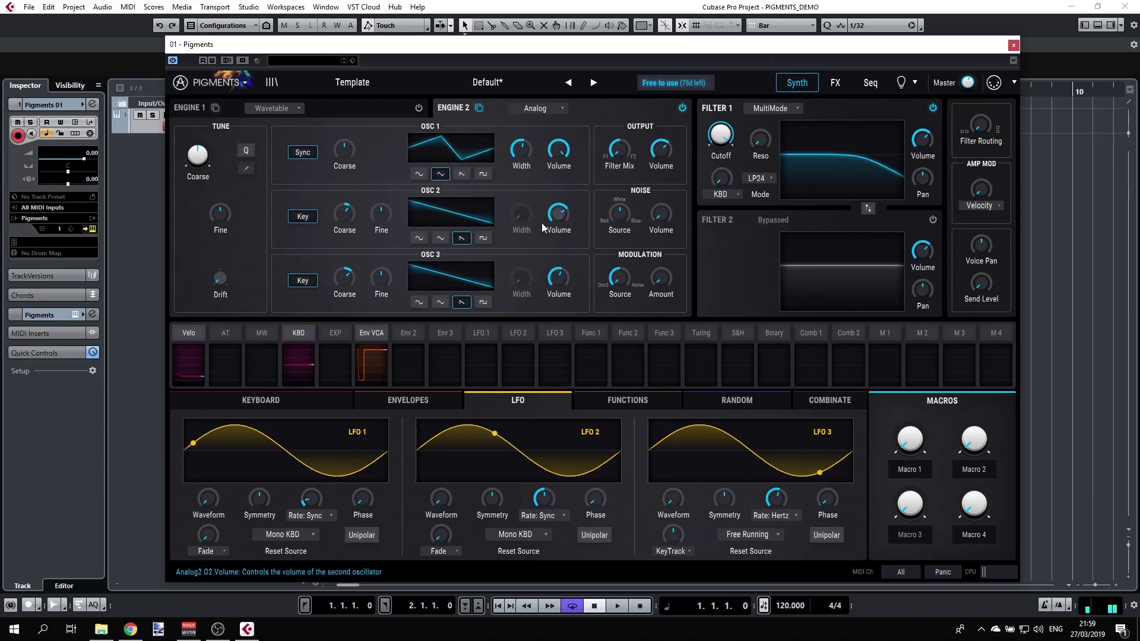
mouse_move(569, 209)
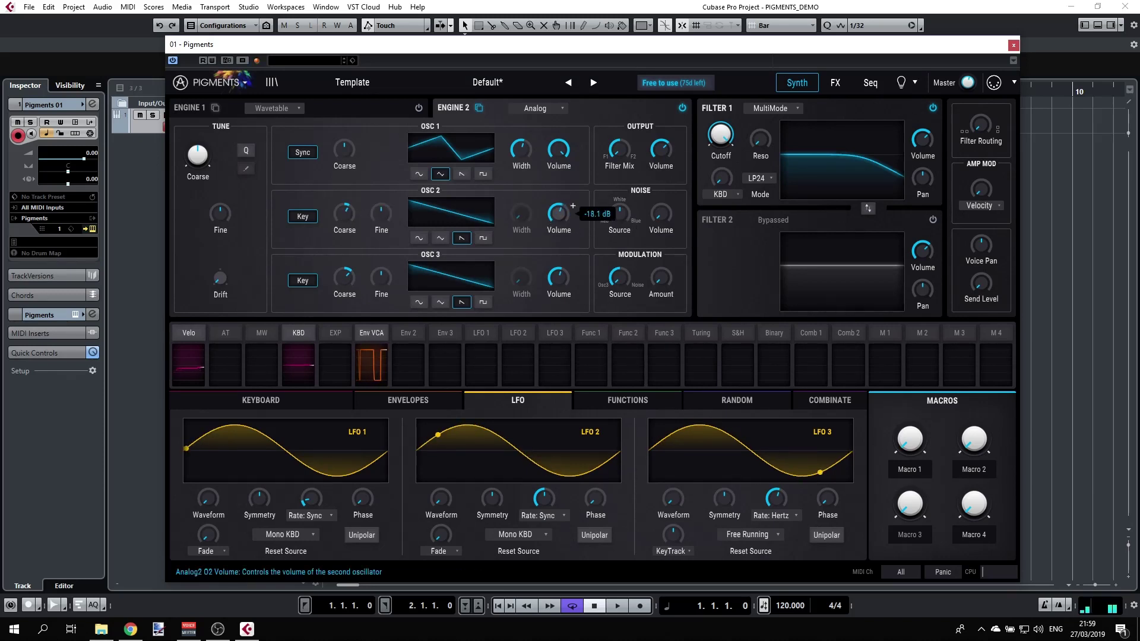
scroll(551, 215, up, 2)
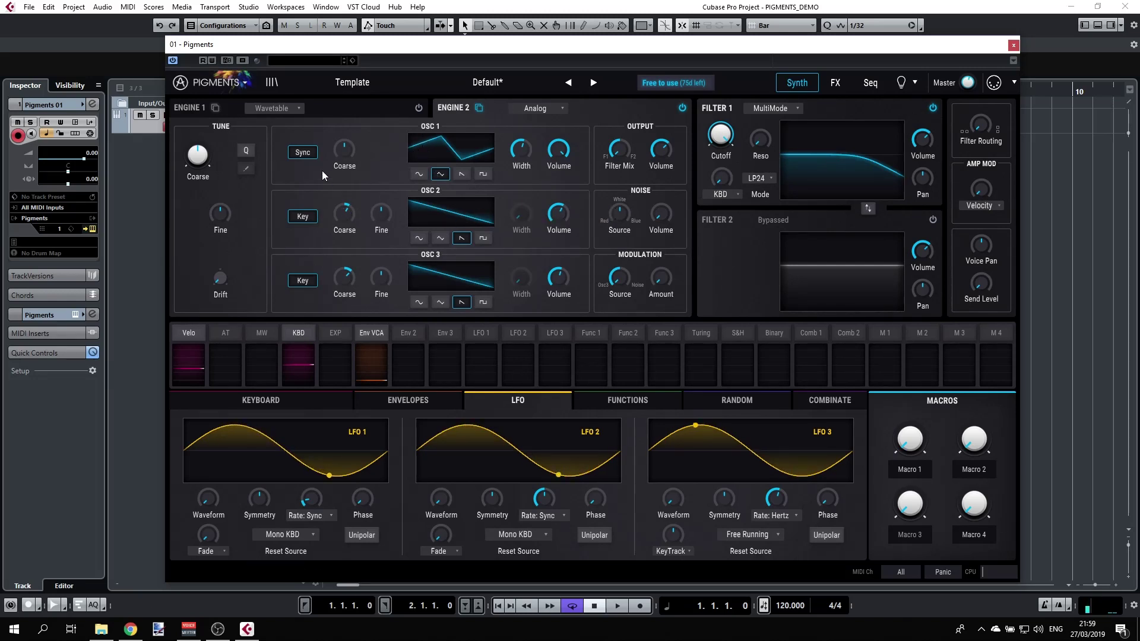
click(303, 152)
Add a little OSC 3 FM, briefly try a sine tuned up 4 semitones, then set OSC 3 to sawtooth.
mouse_move(530, 271)
mouse_move(658, 281)
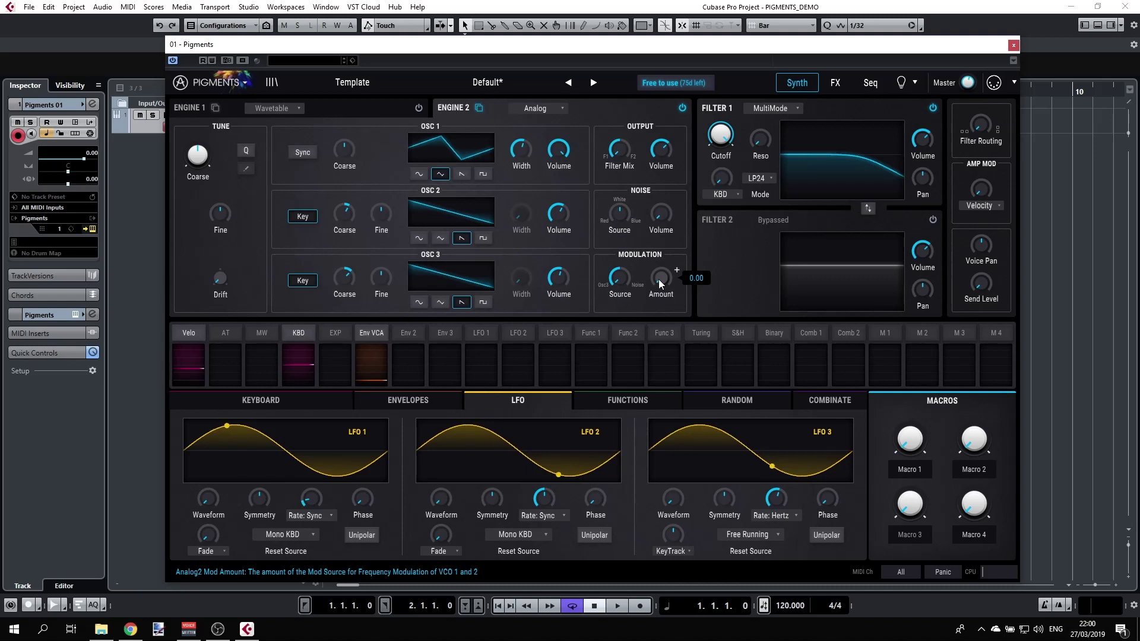
drag(658, 279, 658, 272)
click(416, 299)
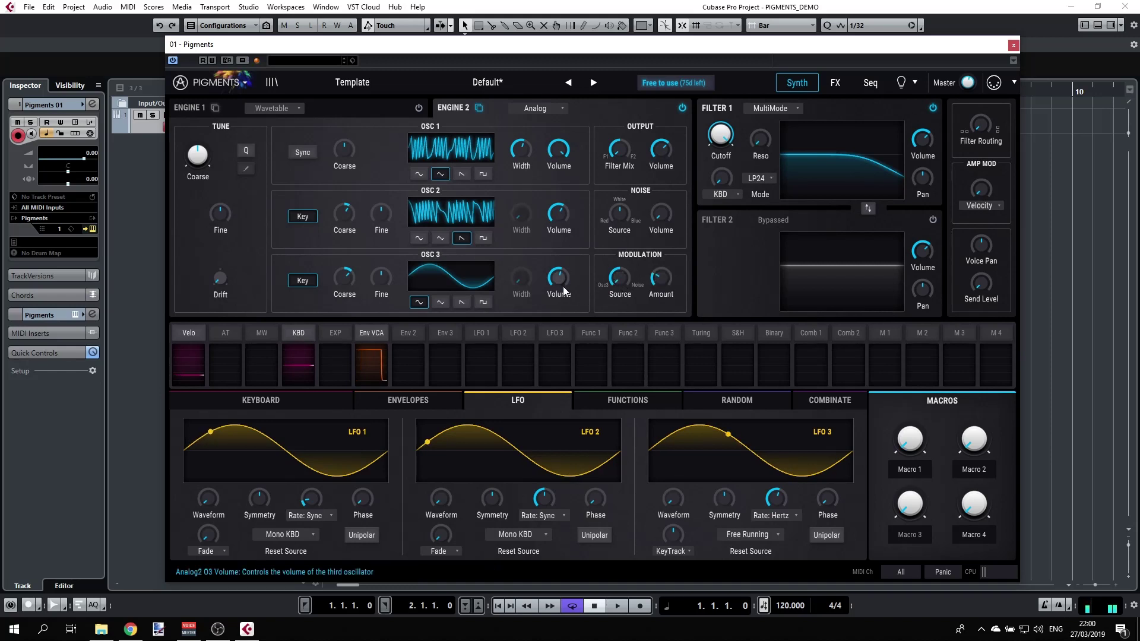
mouse_move(344, 277)
mouse_down()
mouse_move(344, 304)
mouse_move(345, 289)
mouse_up()
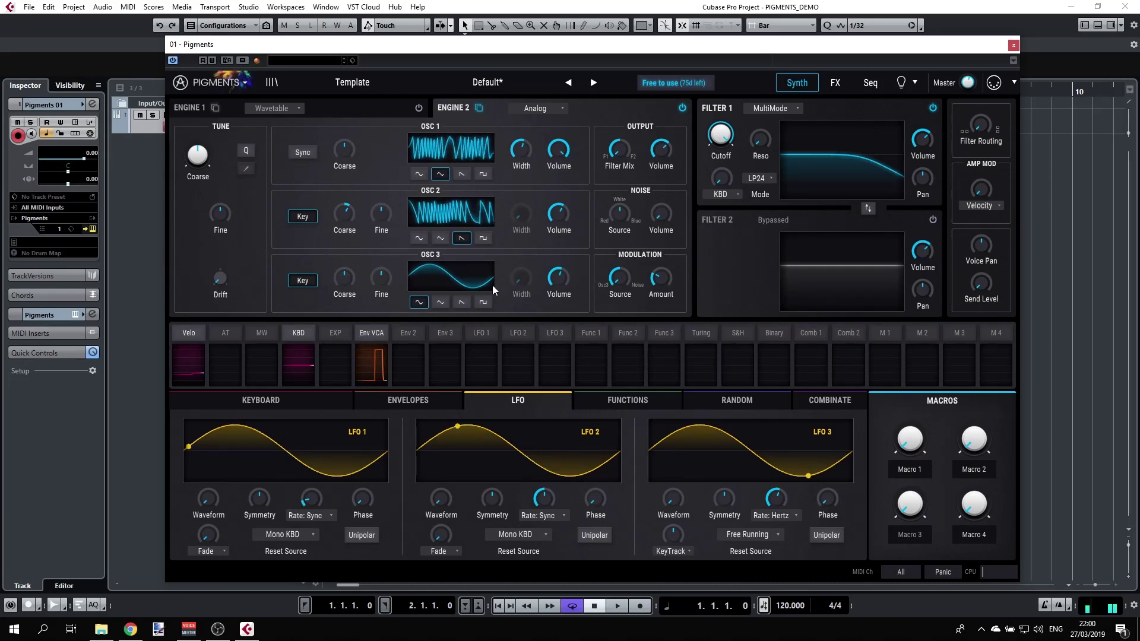
click(462, 302)
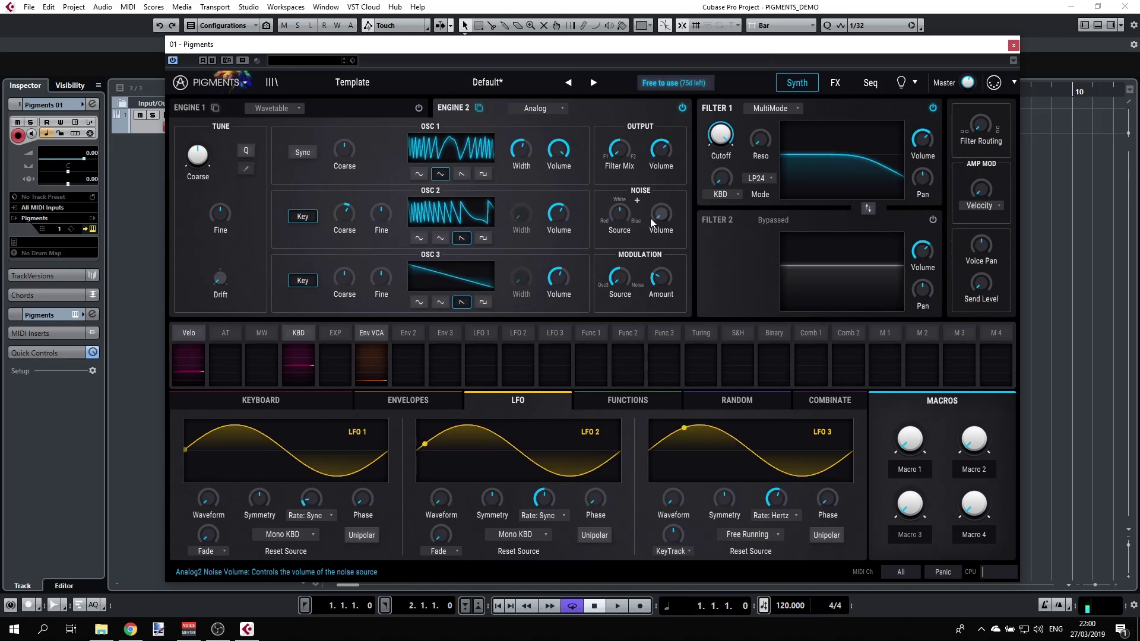
Shift the noise colour toward blue.
mouse_move(656, 218)
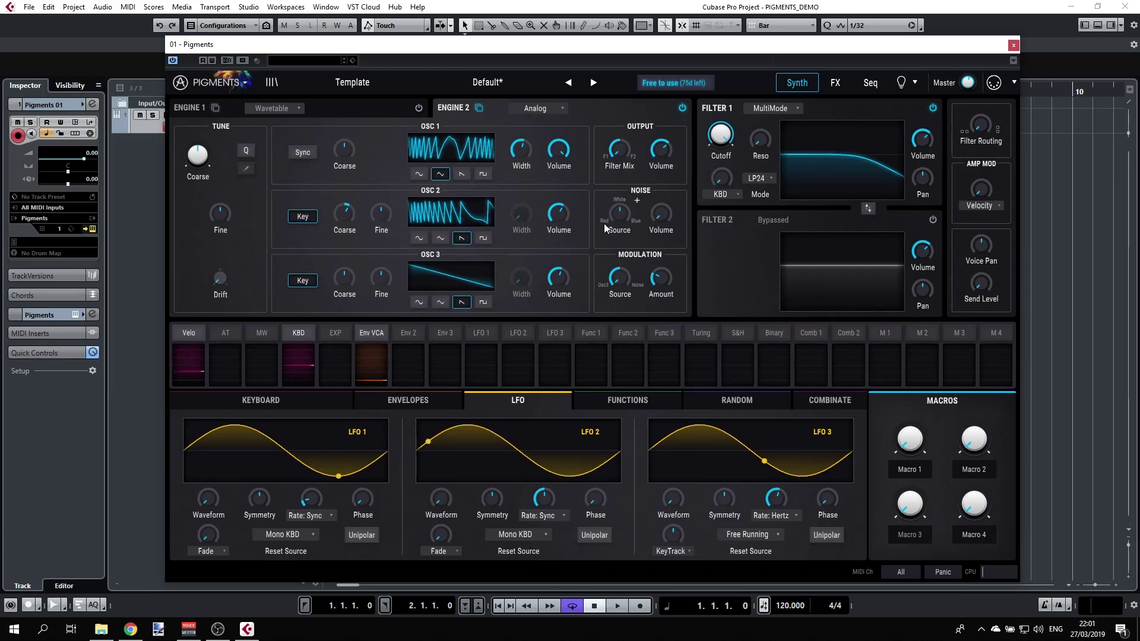
mouse_move(618, 215)
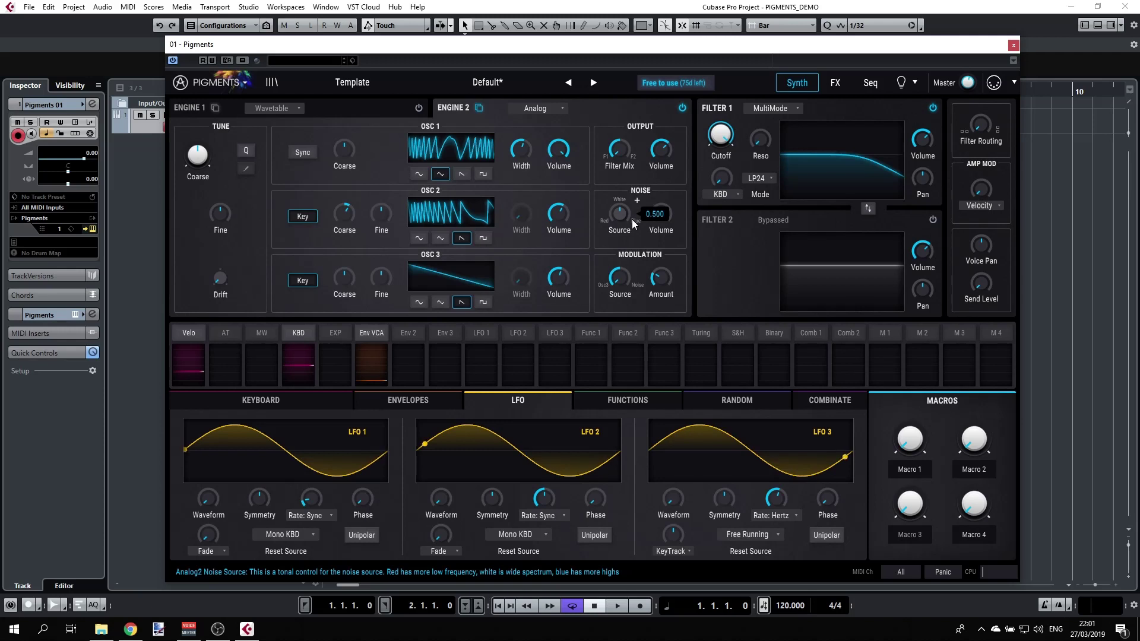
drag(631, 220, 631, 205)
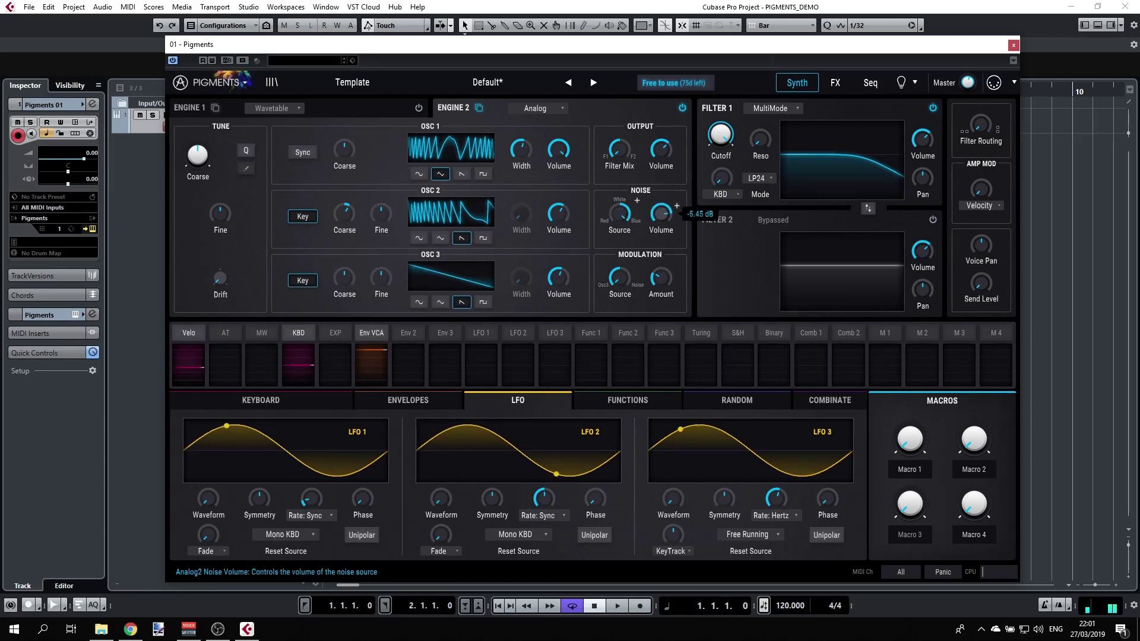
Zero the FM amount, reset and silence OSC 2, and lower noise volume to -5.50 dB.
drag(652, 282, 652, 314)
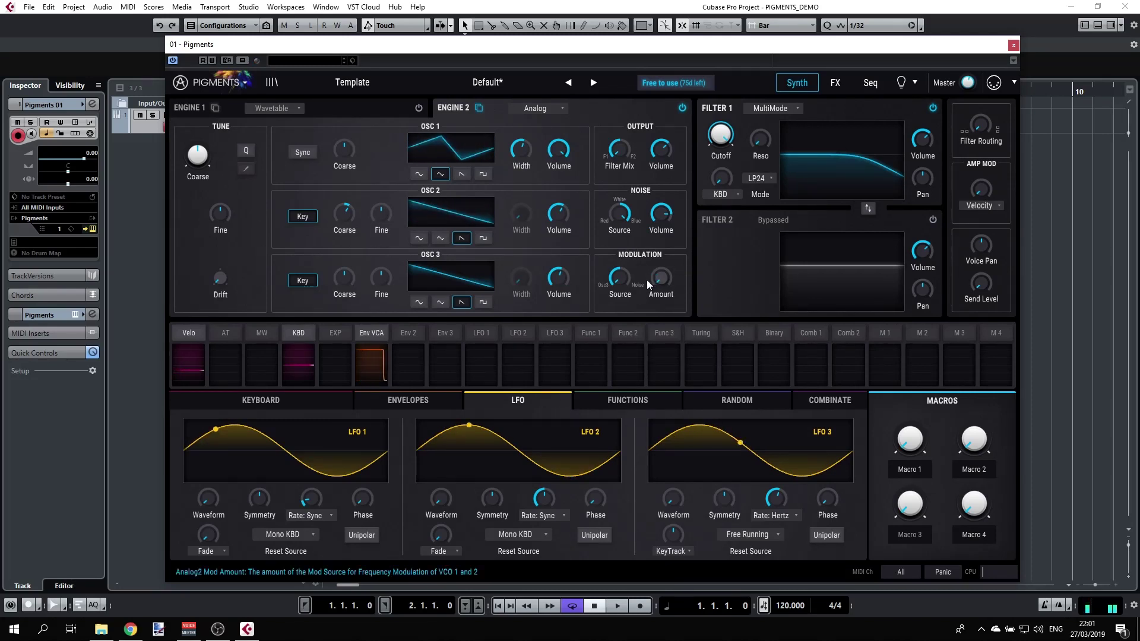
double_click(345, 216)
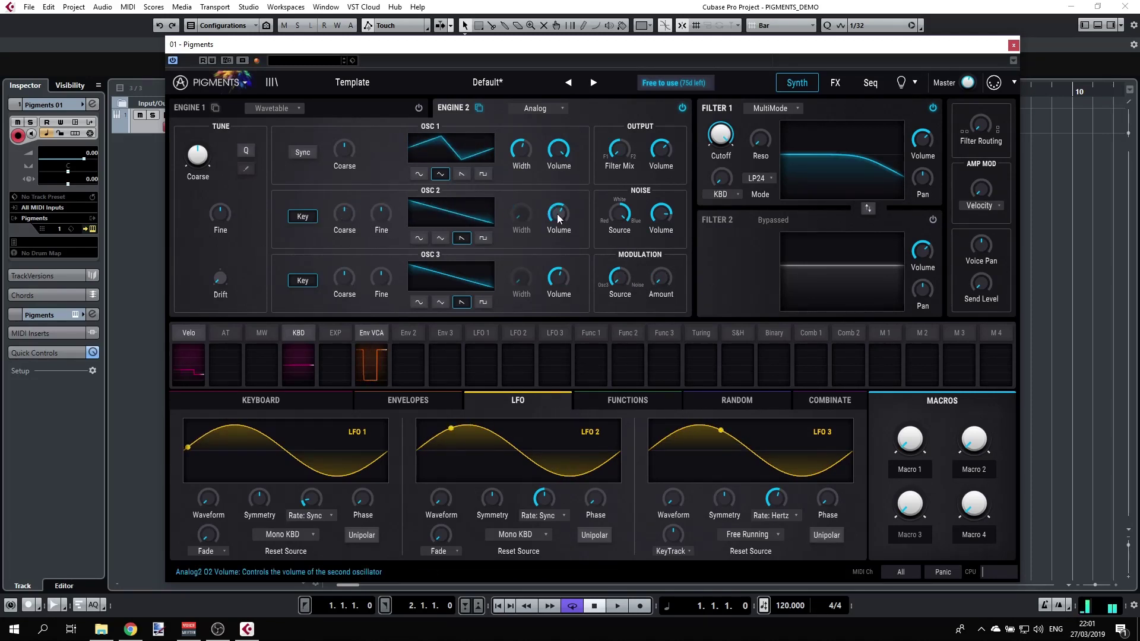
drag(559, 214, 559, 249)
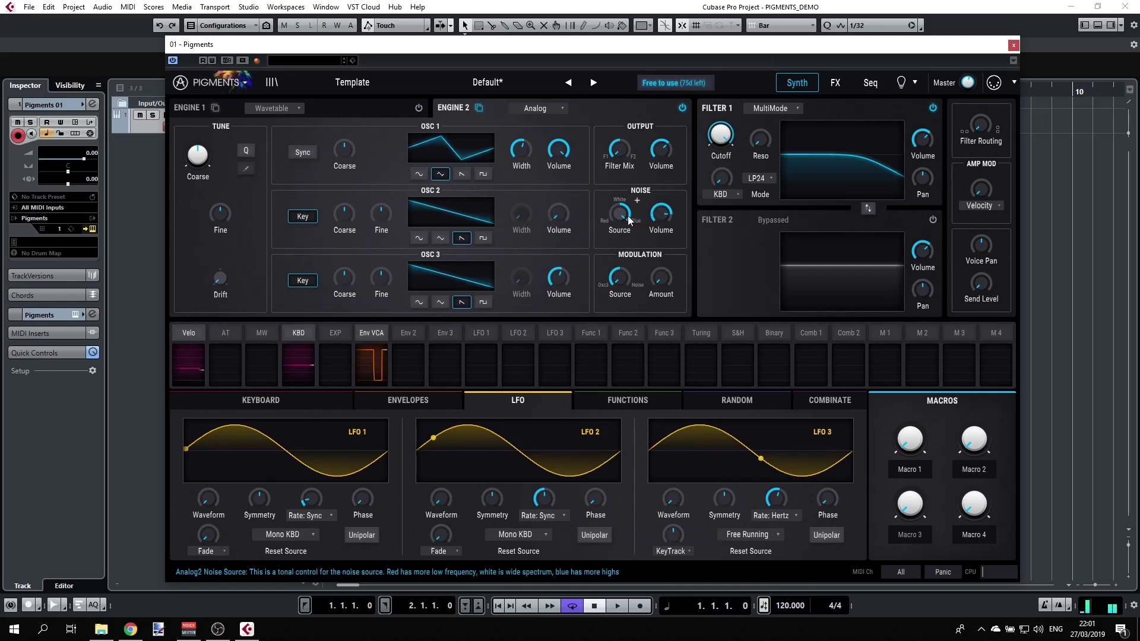
drag(655, 218, 619, 205)
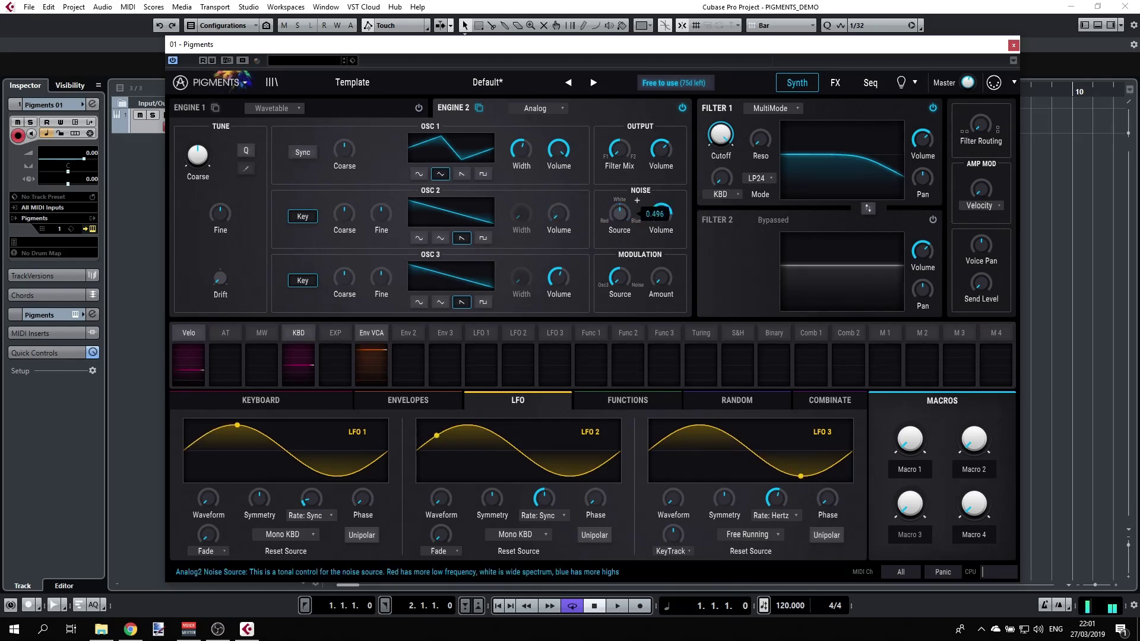
Modulate the noise source with LFO 1 at 0.72 and lower its base value to about 0.384.
click(636, 200)
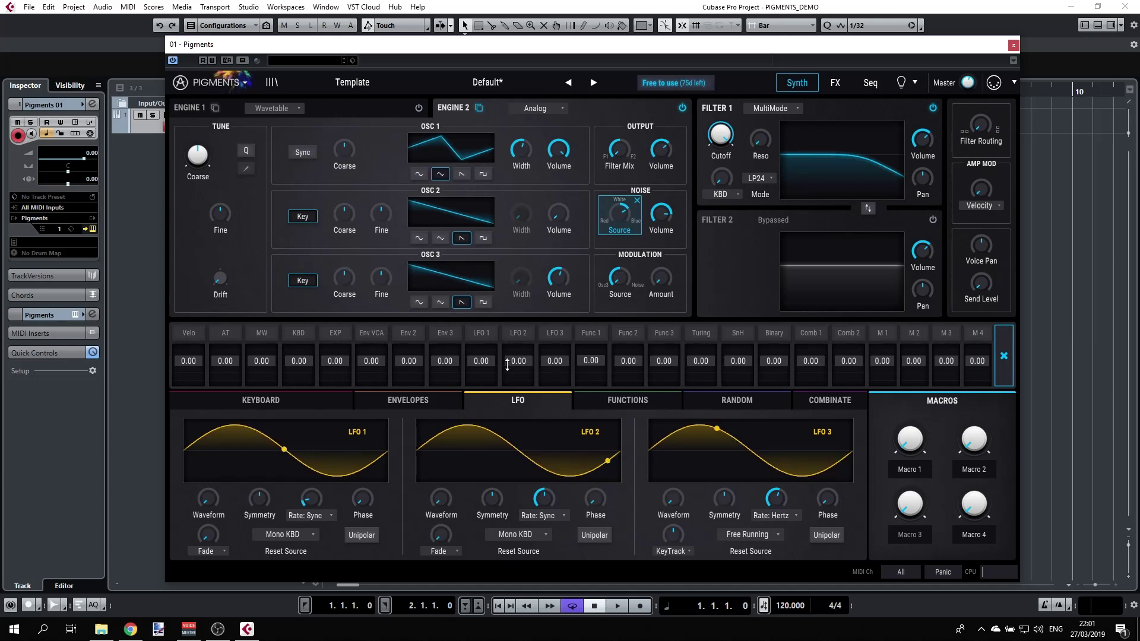
mouse_move(491, 356)
mouse_down()
mouse_move(471, 360)
mouse_move(485, 357)
mouse_up()
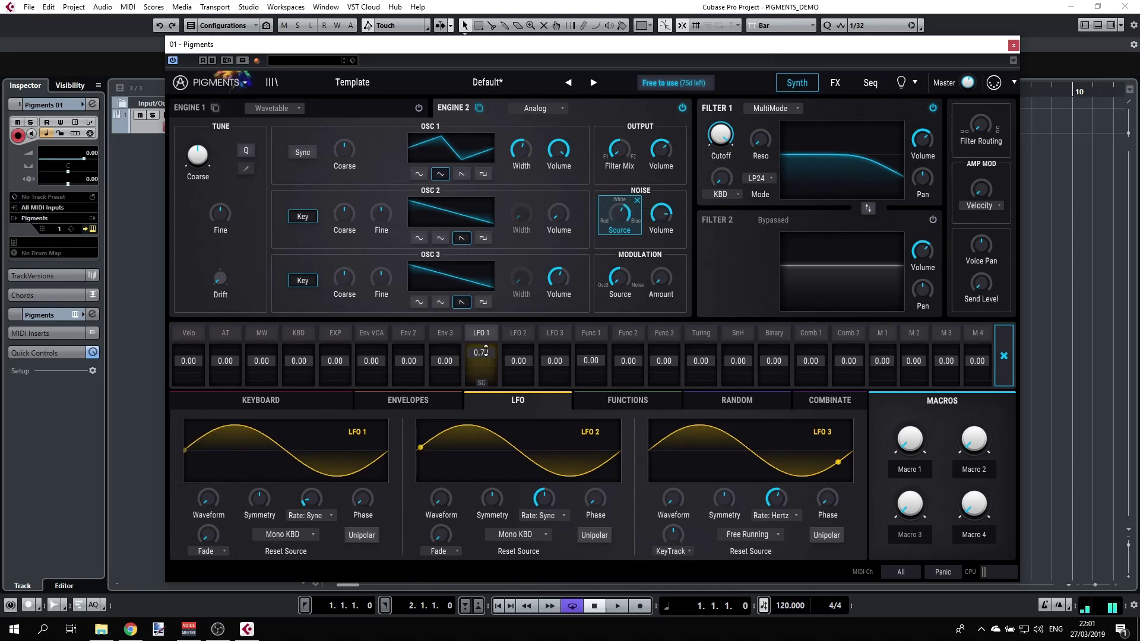
drag(621, 219, 628, 228)
Assign Function 1 as a modulation source for the noise volume.
click(678, 208)
click(678, 209)
drag(607, 362, 607, 341)
Draw a zigzag with three peaks into the Function 1 envelope.
click(602, 401)
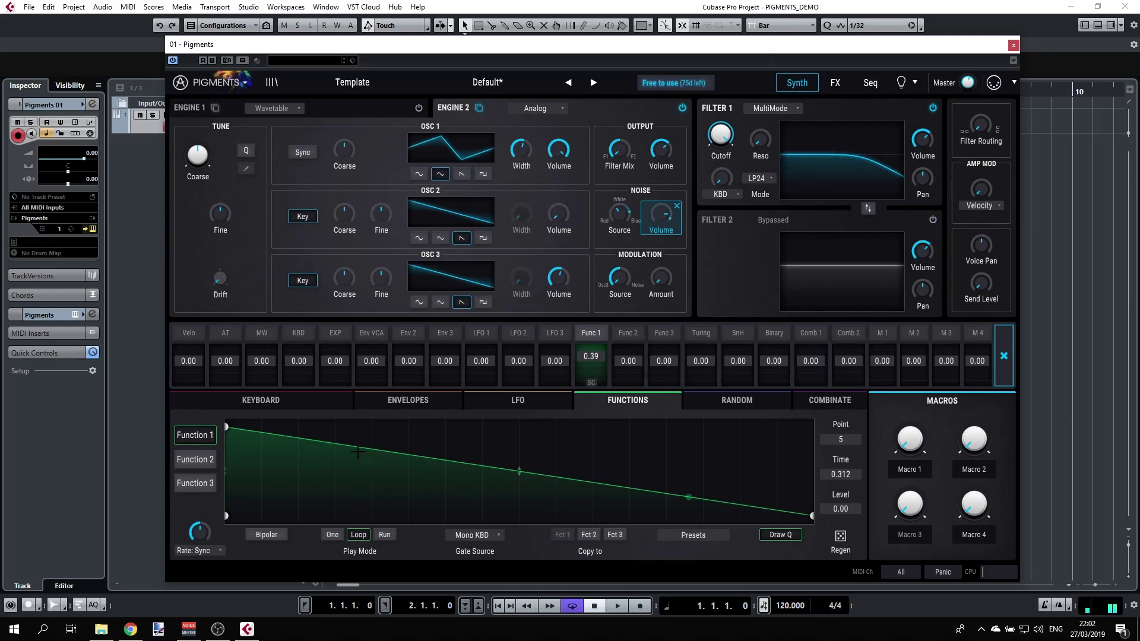
drag(356, 452, 442, 519)
click(417, 427)
click(482, 516)
drag(578, 475, 579, 447)
drag(656, 485, 655, 516)
drag(739, 516, 739, 430)
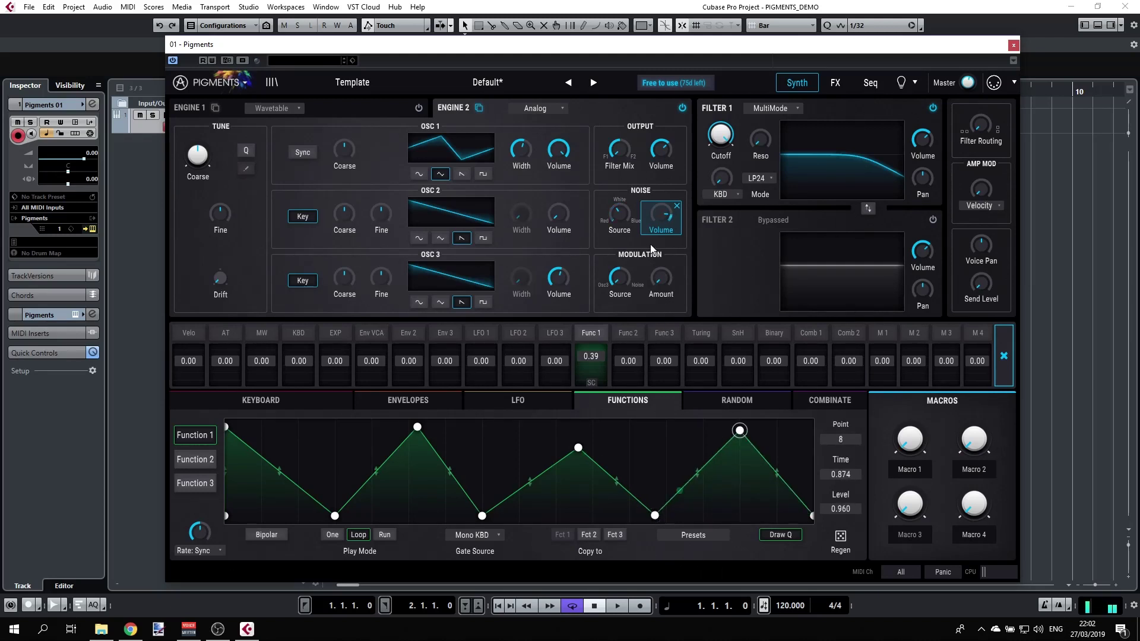
Set noise volume to about -10.3 dB and clear the Function 1 and LFO 1 noise modulations.
drag(661, 215, 654, 225)
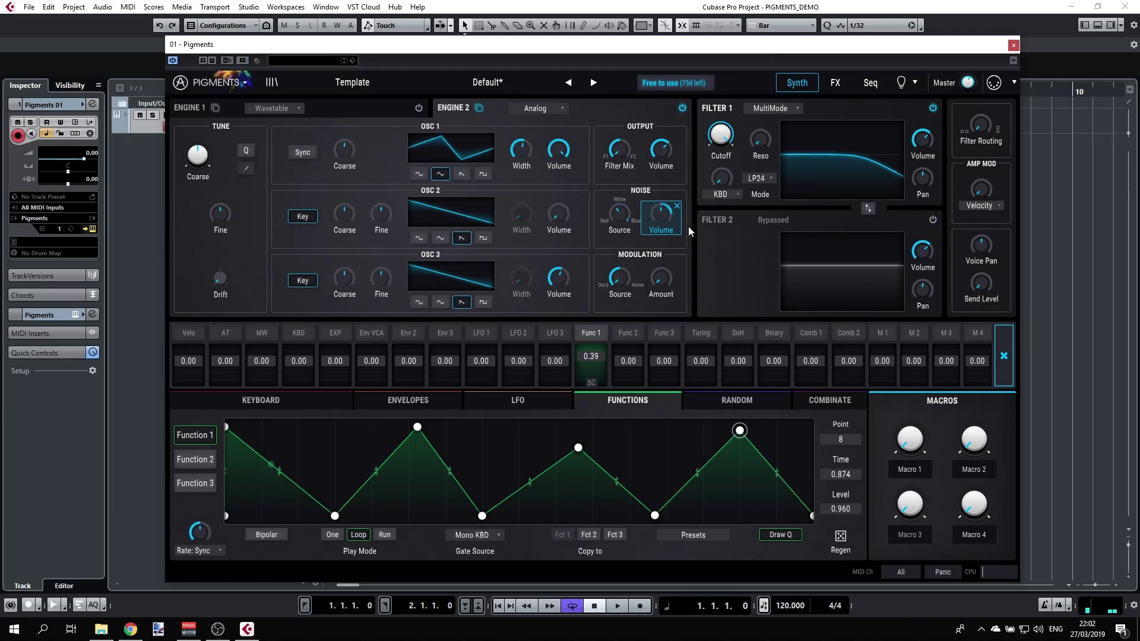
double_click(594, 357)
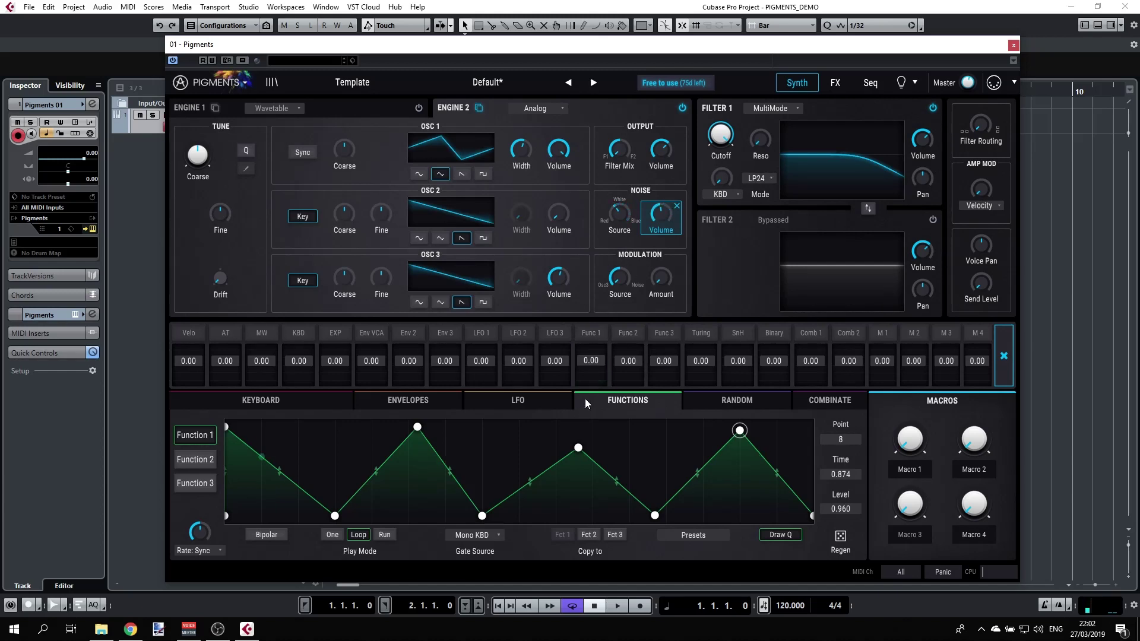
click(622, 206)
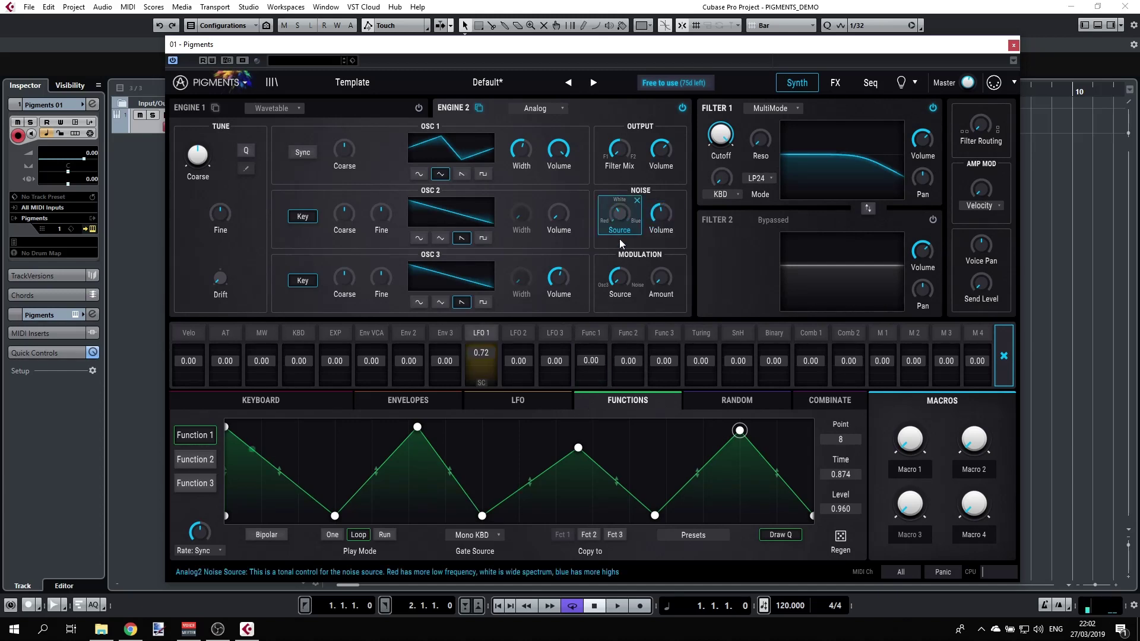
double_click(481, 356)
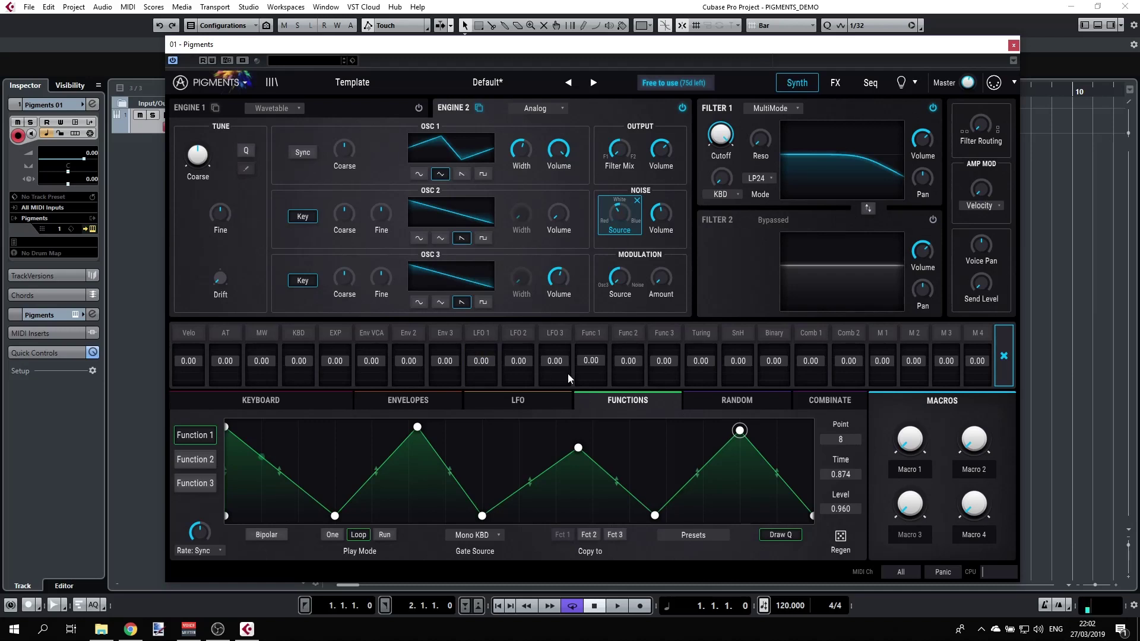
click(622, 246)
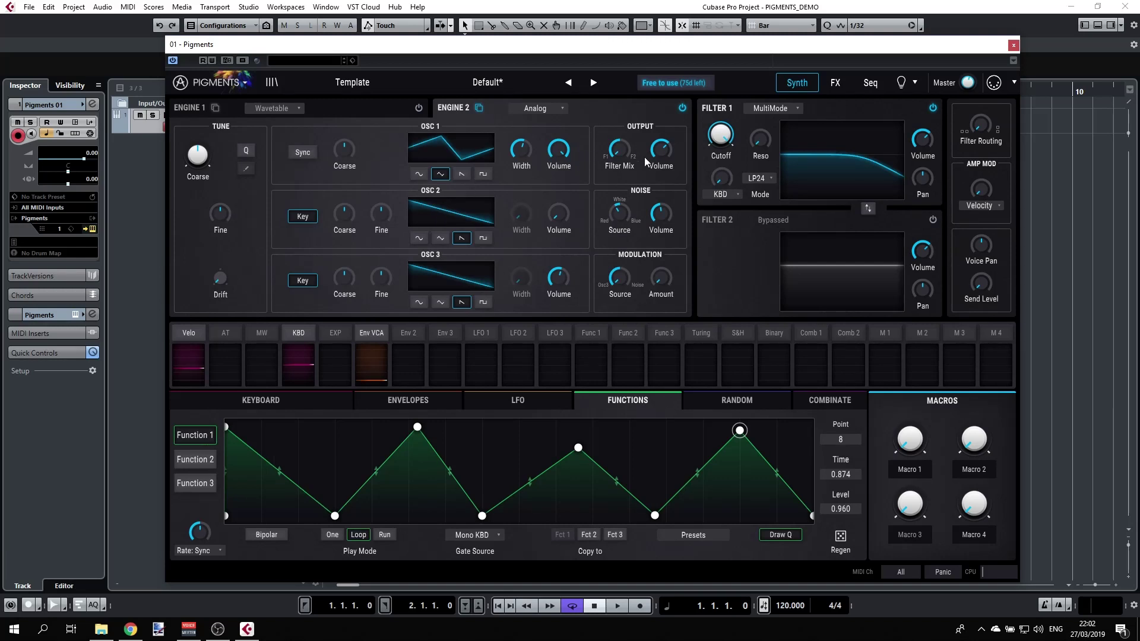
Turn Engine 2's Filter Mix toward Filter 2 and enable Filter 2 as an SEM filter.
mouse_move(623, 157)
drag(634, 161, 635, 148)
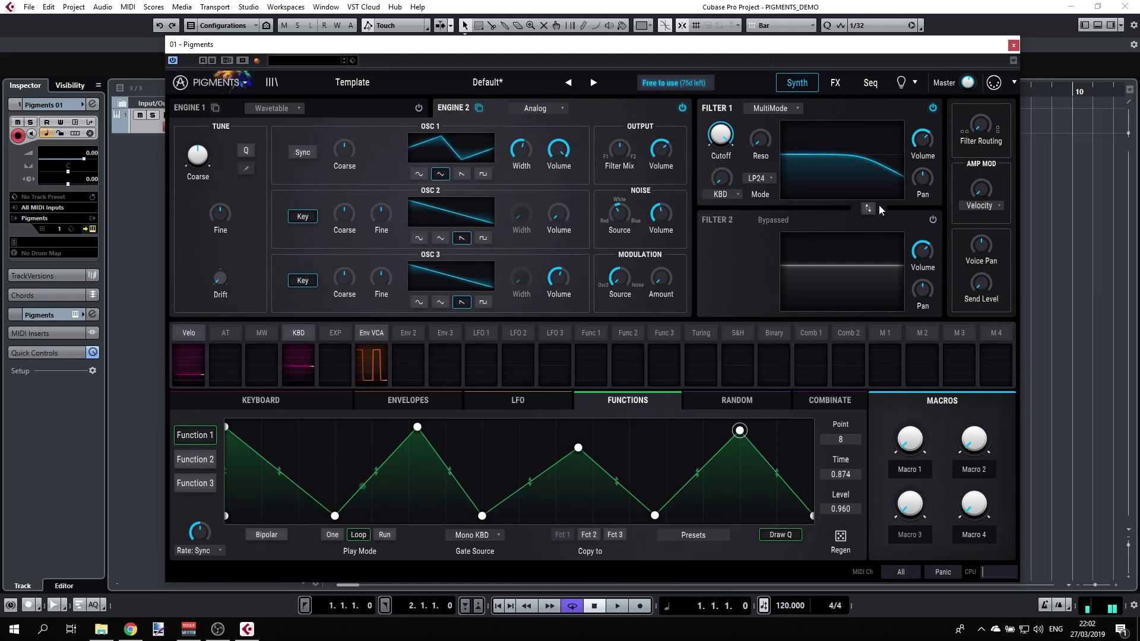
click(932, 219)
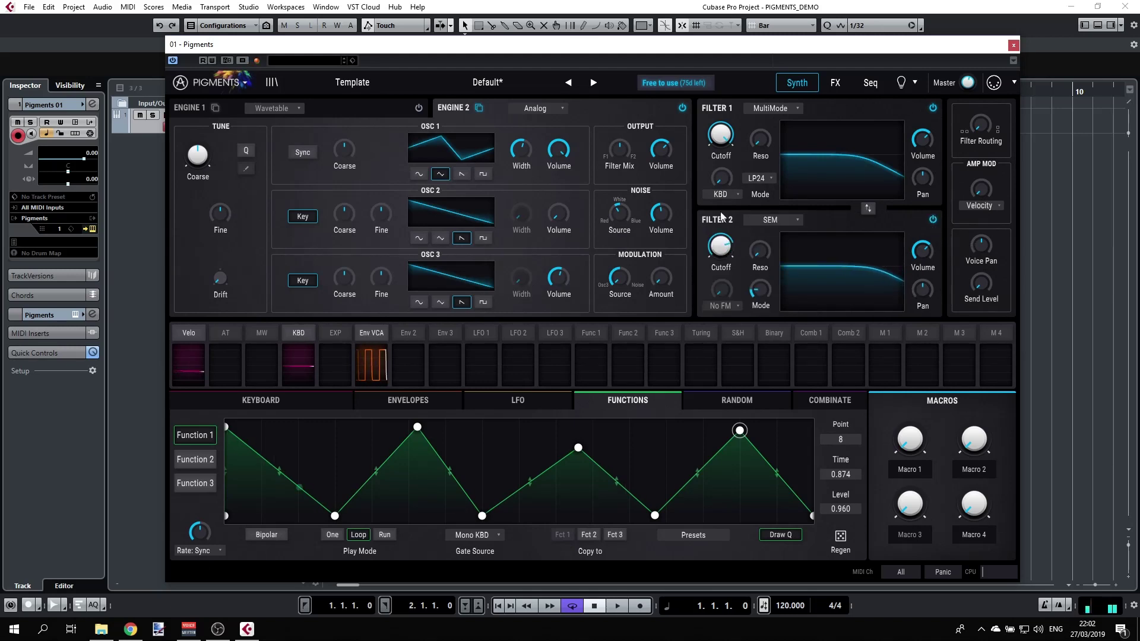
mouse_move(629, 144)
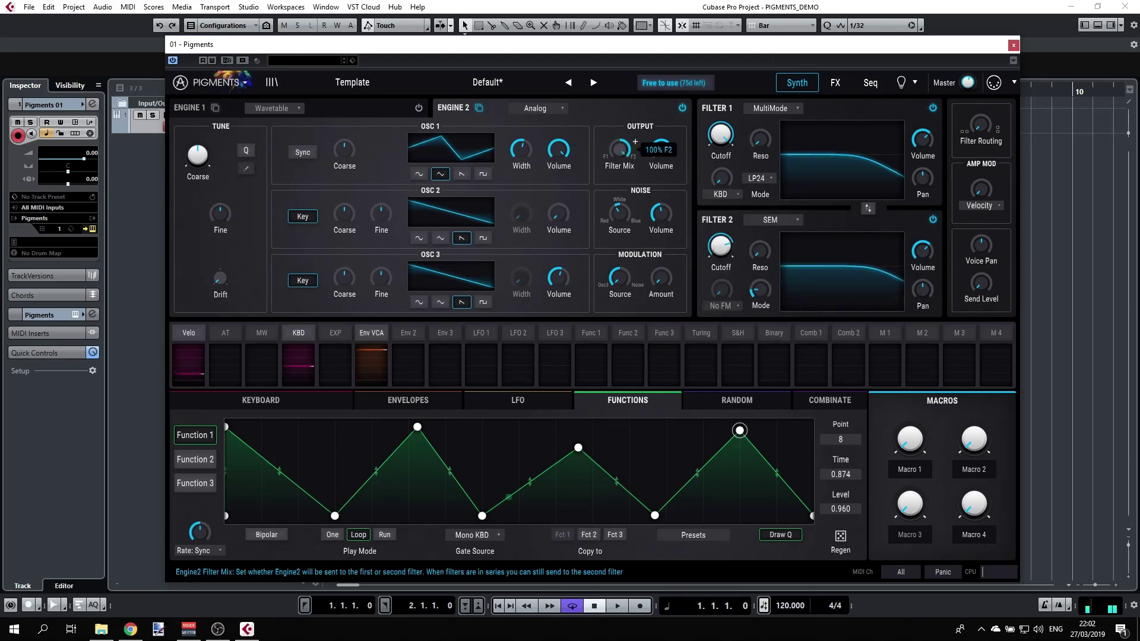